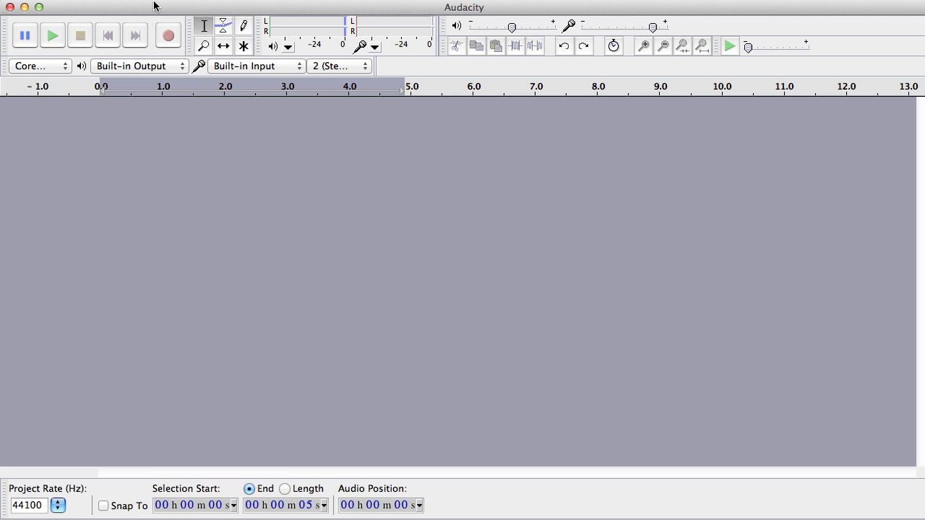
Record a roughly five-second stereo voiceover take in Audacity, then play it back to review.
left_click(167, 43)
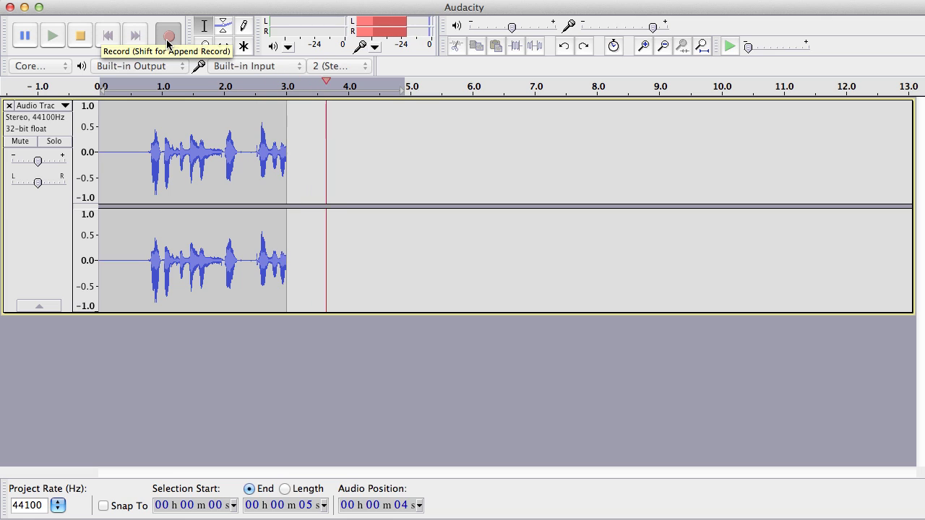
left_click(80, 40)
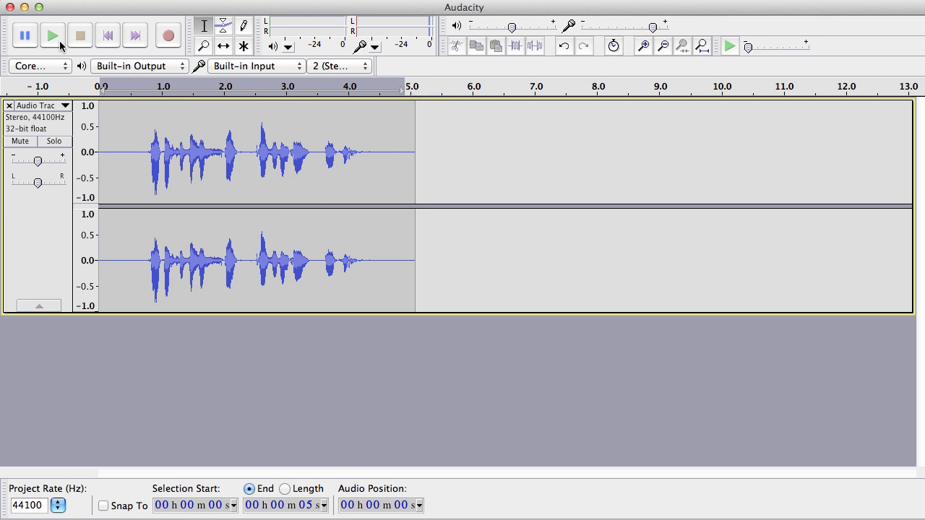
left_click(58, 42)
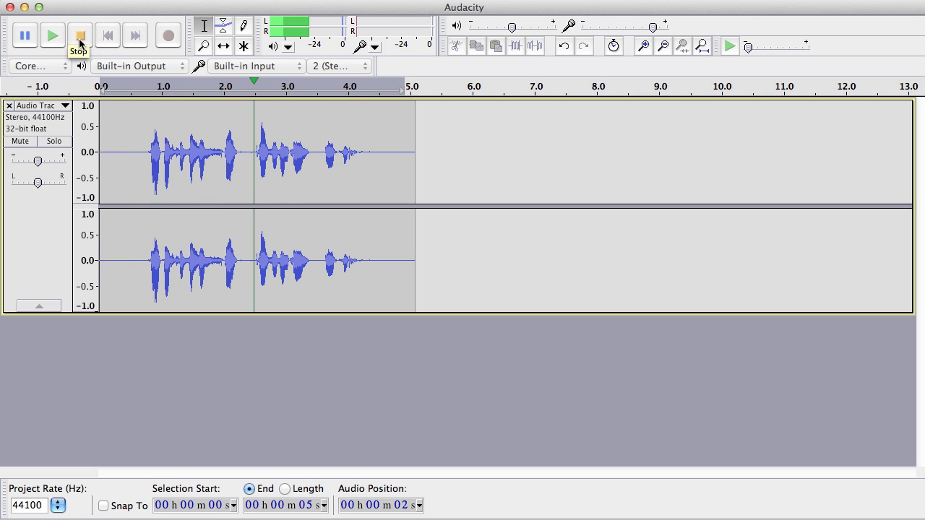
left_click(81, 41)
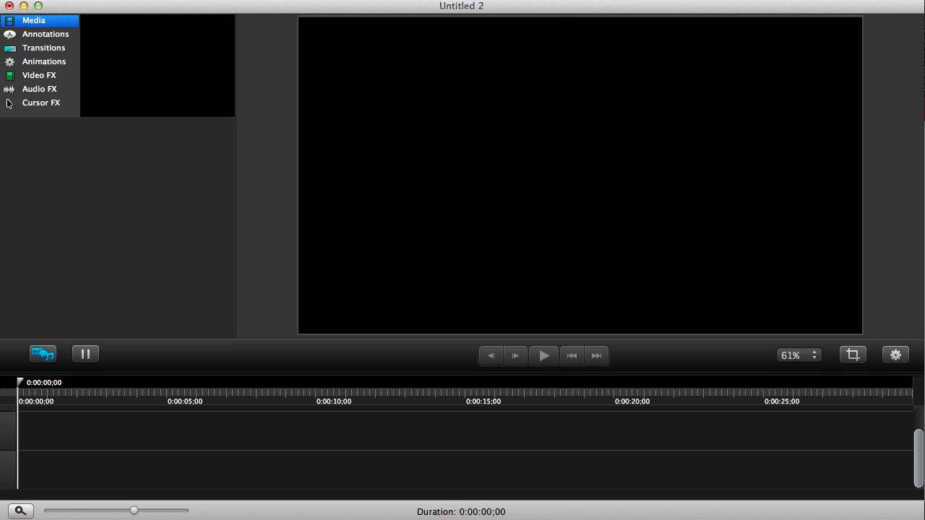
Add the thanks-for-visiting audio to the media bin and timeline start, then preview it.
left_click_drag(3, 390, 123, 433)
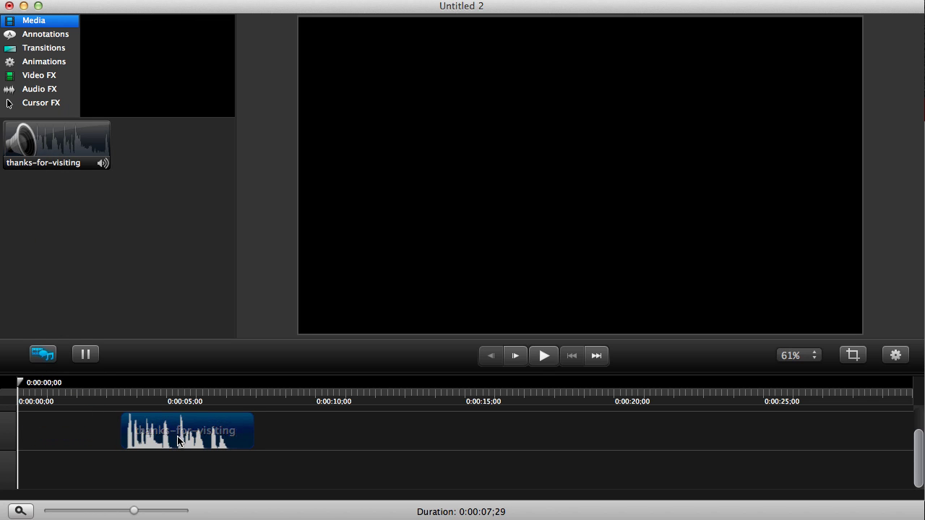
left_click_drag(178, 440, 74, 441)
left_click(544, 355)
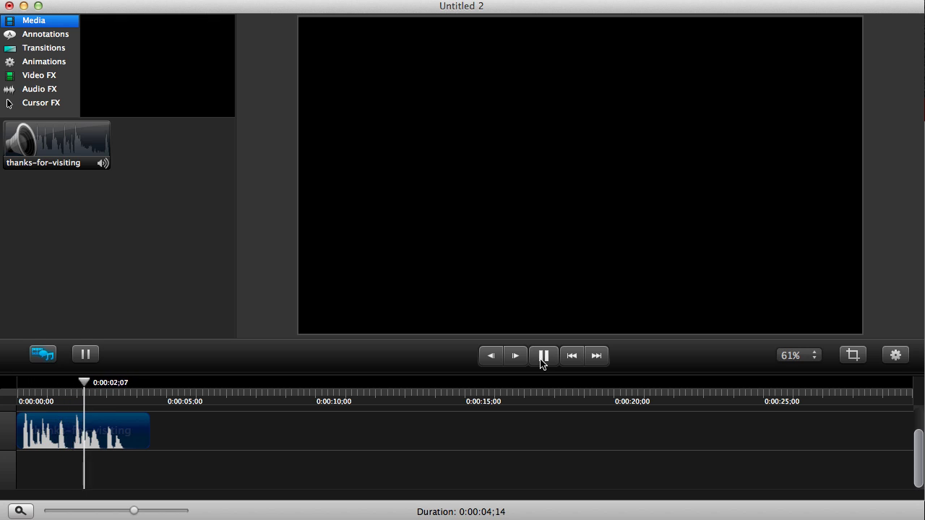
left_click(542, 358)
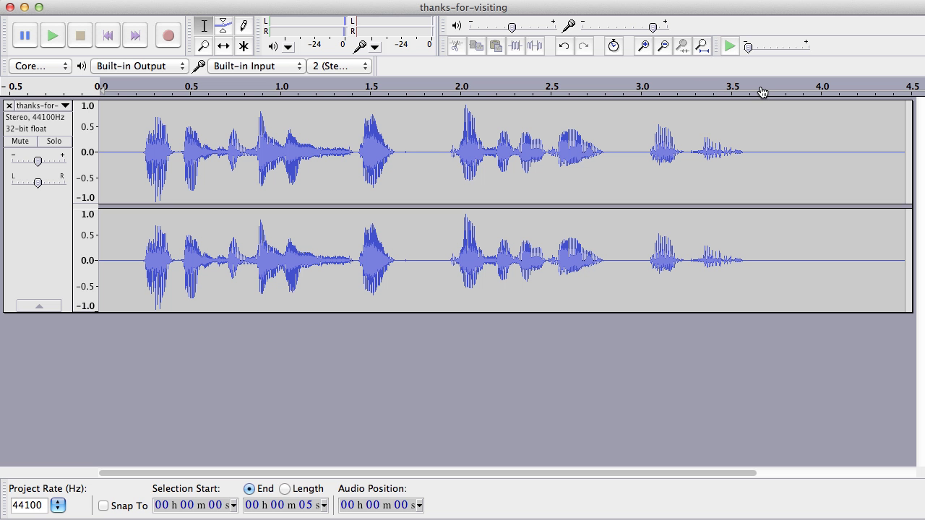
mouse_move(748, 48)
left_mouse_down()
mouse_move(806, 48)
mouse_move(748, 53)
left_mouse_up()
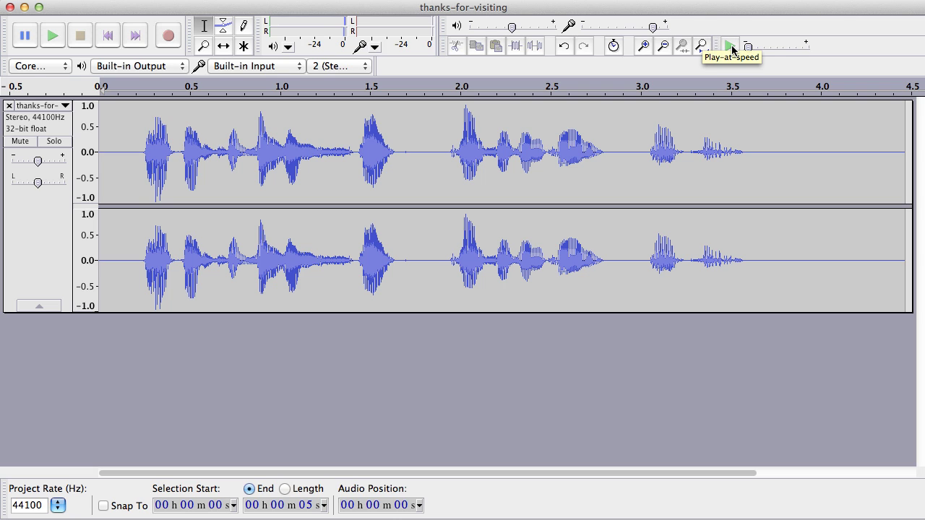
left_click(730, 47)
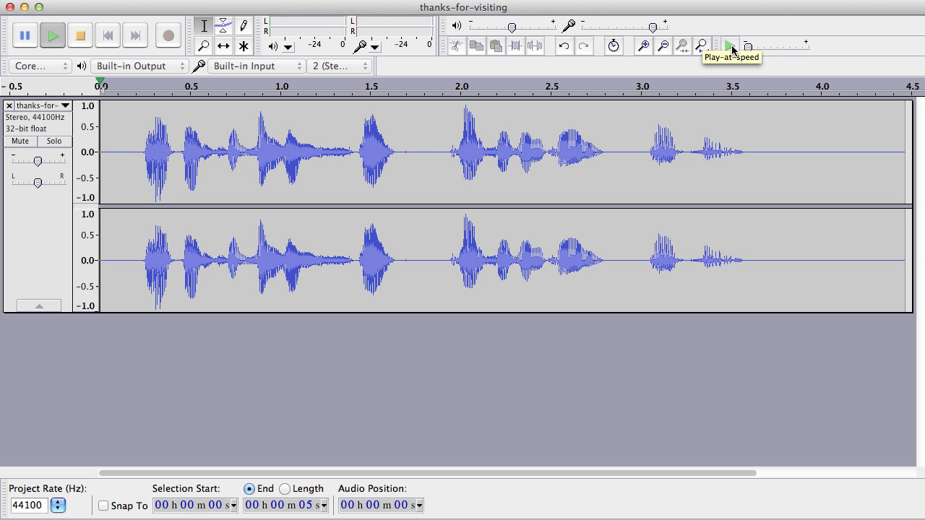
left_click(80, 36)
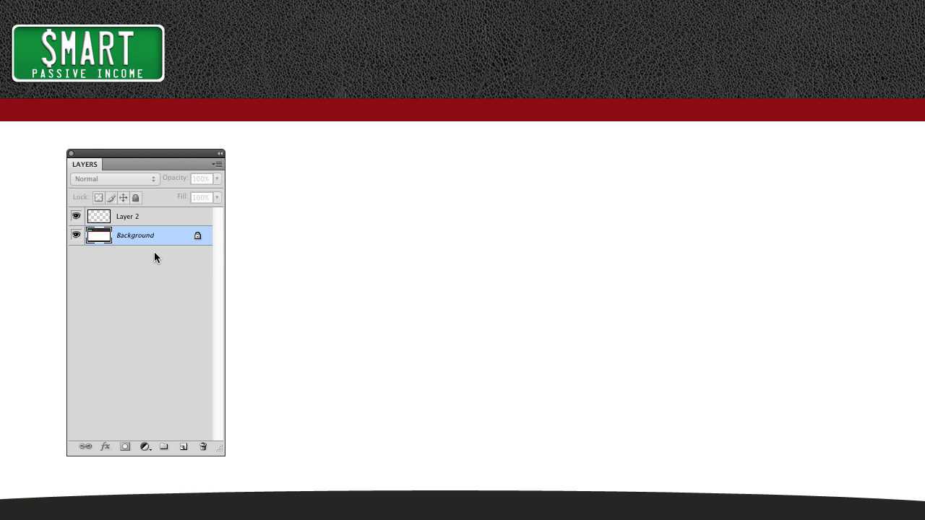
Paint a wavy black stroke on Layer 2, then toggle Layer 2 and Background visibility.
left_click(139, 218)
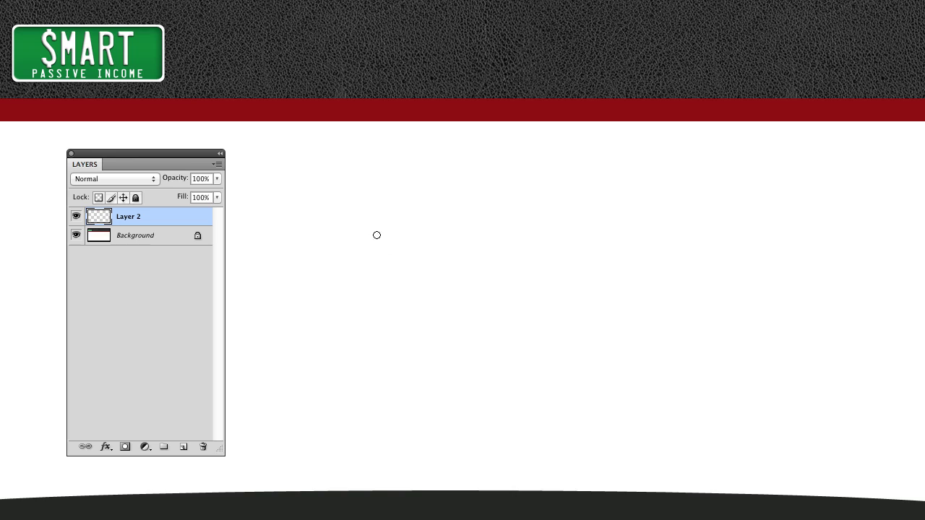
mouse_move(347, 190)
left_mouse_down()
mouse_move(470, 218)
mouse_move(614, 231)
mouse_move(747, 286)
mouse_move(719, 395)
left_mouse_up()
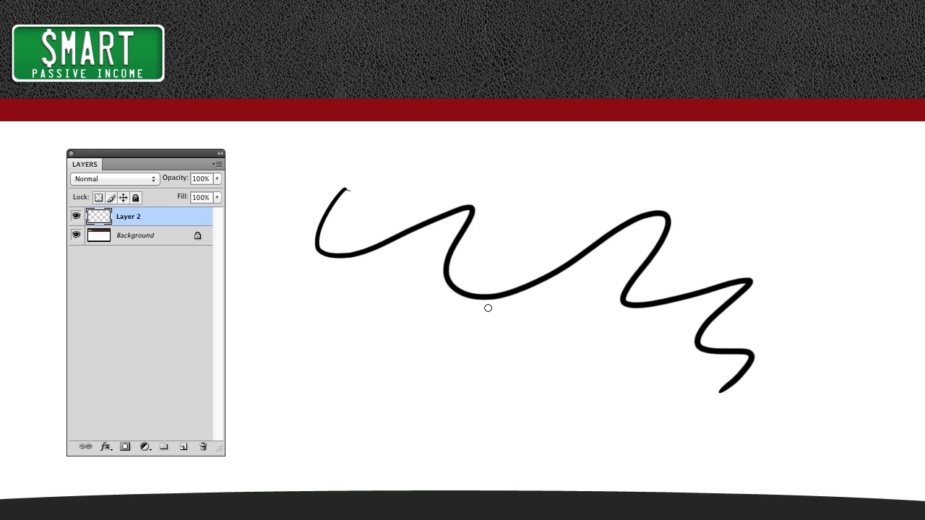
left_click(76, 216)
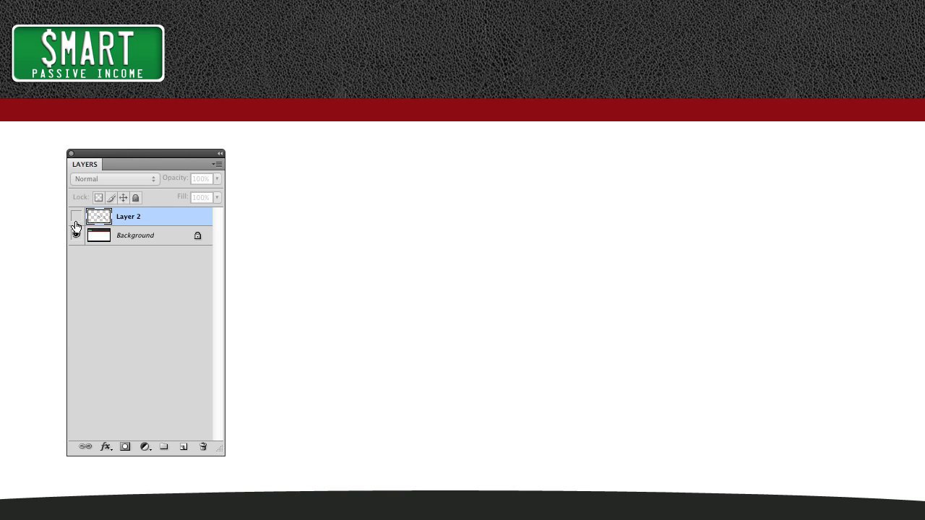
left_click(76, 216)
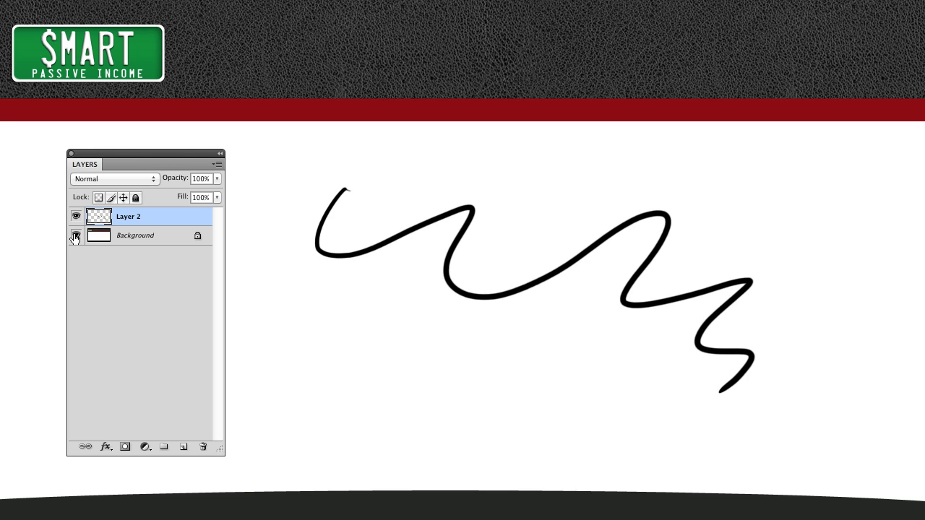
left_click(76, 236)
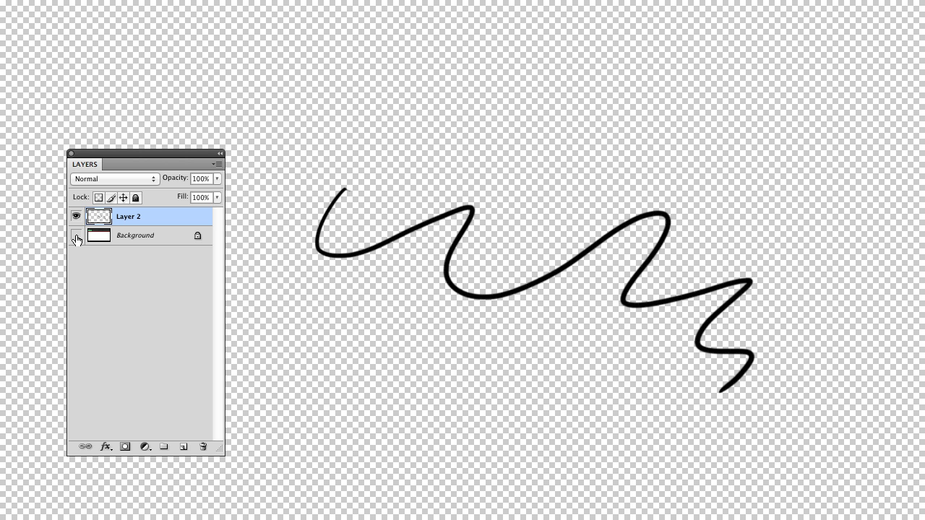
left_click(76, 236)
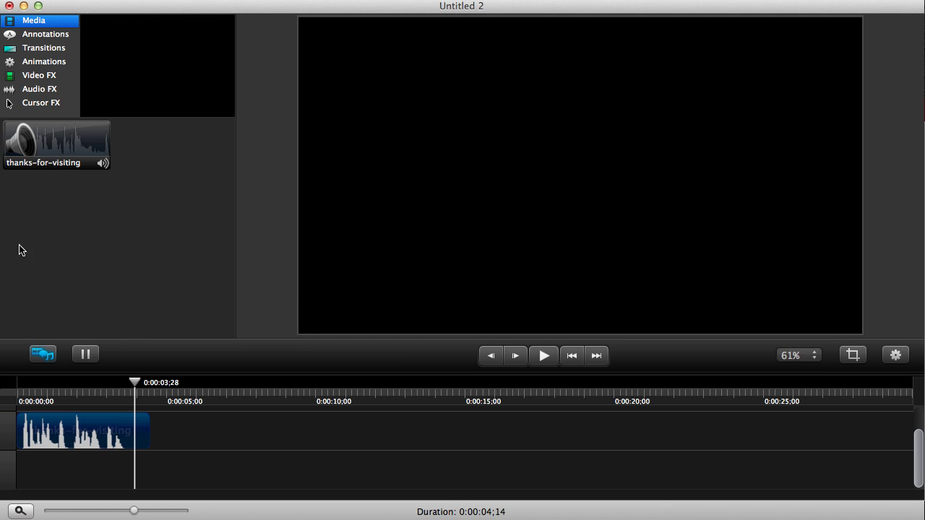
Start a Camtasia screen recording to capture the Thanks! SPI whiteboard drawing.
left_click(78, 353)
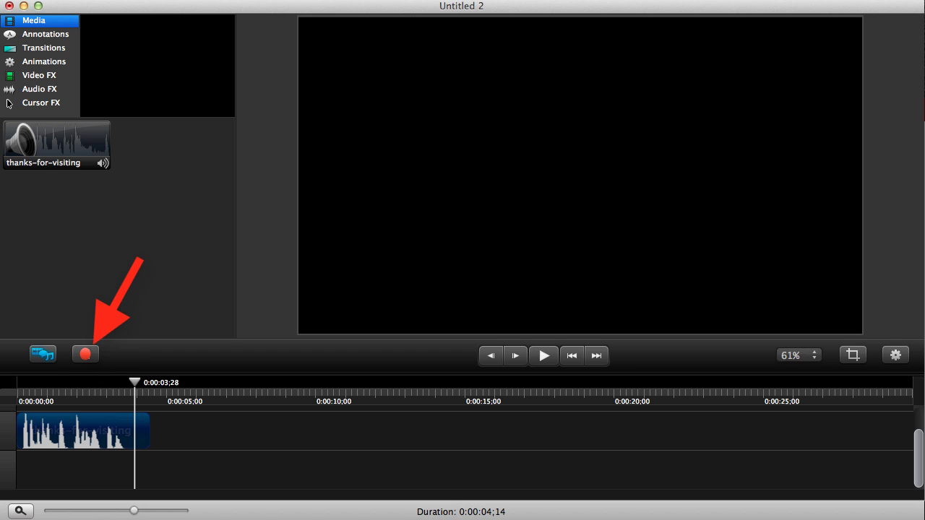
left_click(75, 353)
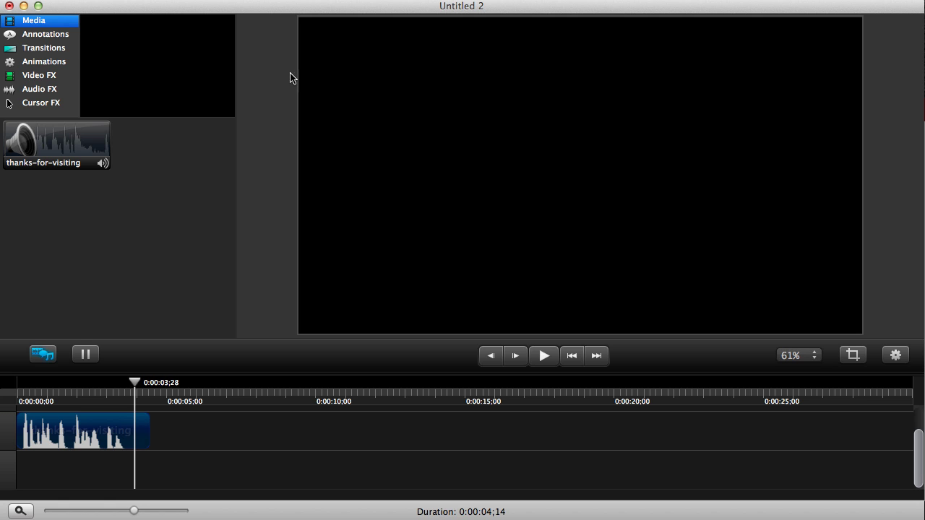
Stop recording and place Rec 06-29-12 15 after the voice clip, then scrub to the drawing.
key("super+alt+2")
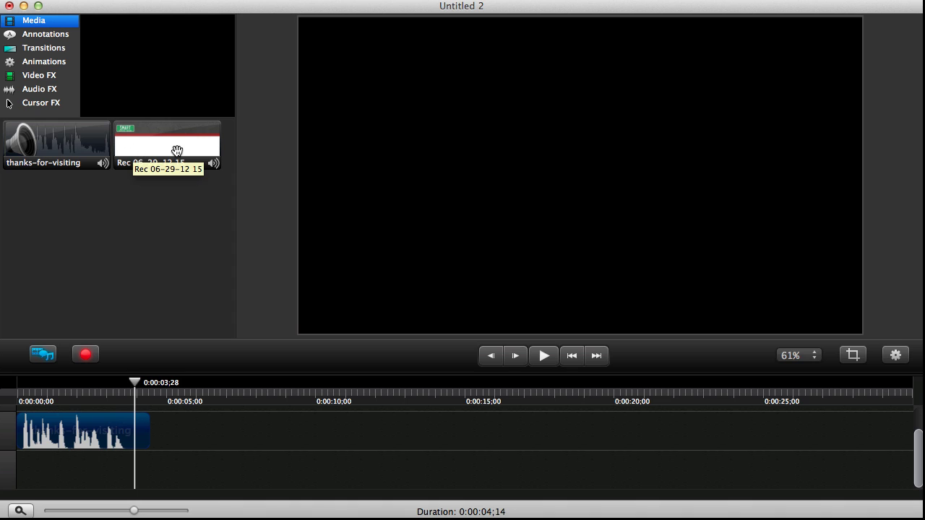
left_click_drag(176, 136, 261, 487)
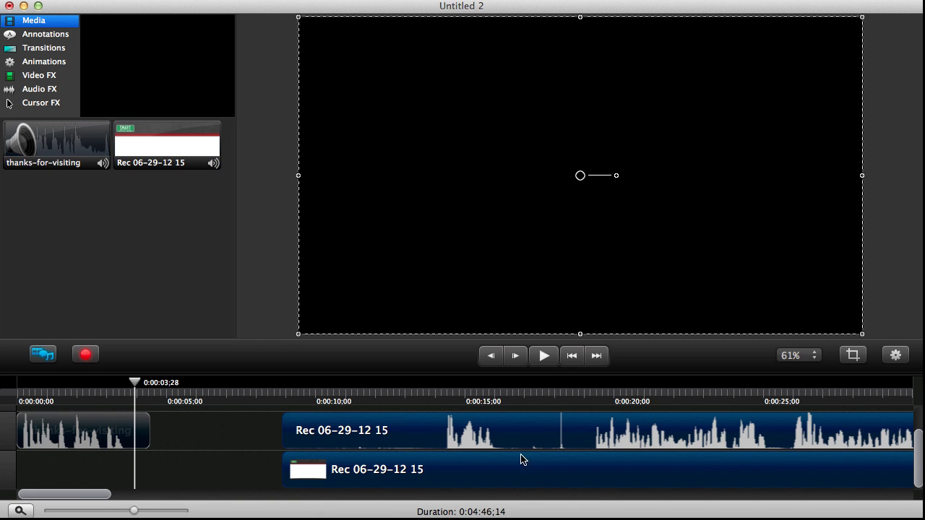
left_click_drag(135, 512, 93, 512)
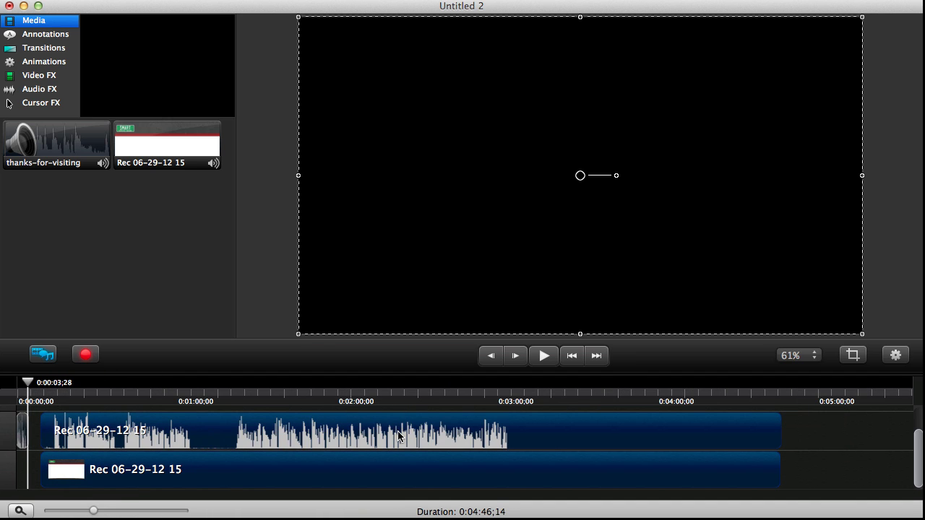
left_click(438, 401)
mouse_move(439, 402)
left_mouse_down()
mouse_move(588, 405)
mouse_move(528, 406)
left_mouse_up()
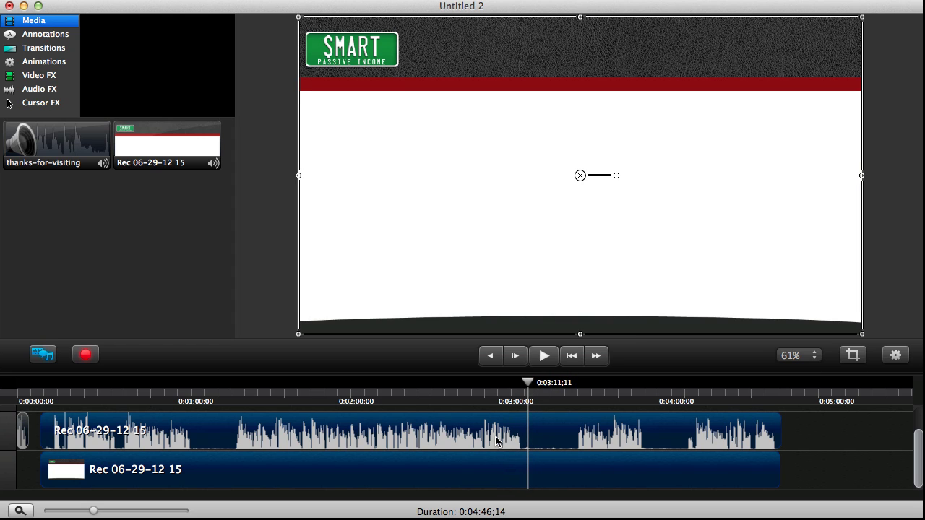
Split the recording at the playhead and delete the unwanted left video and audio parts.
key("super+t")
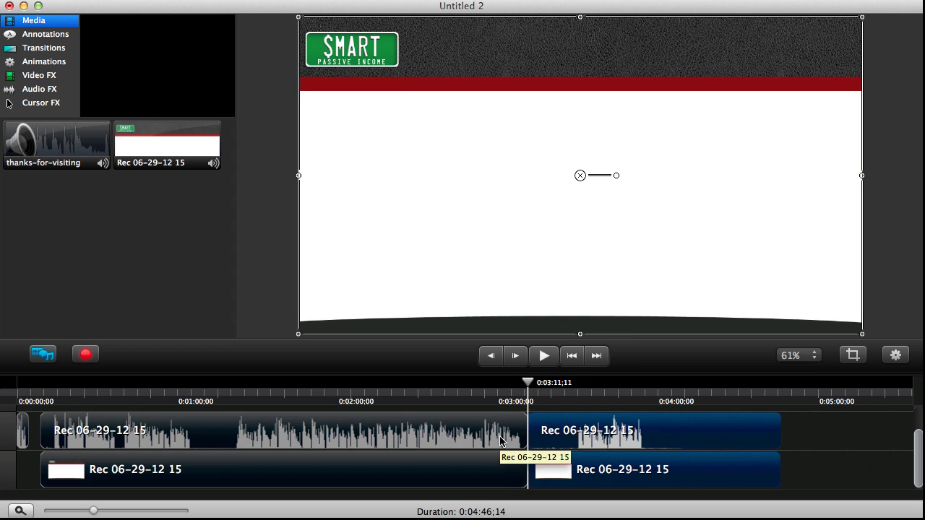
left_click(463, 471)
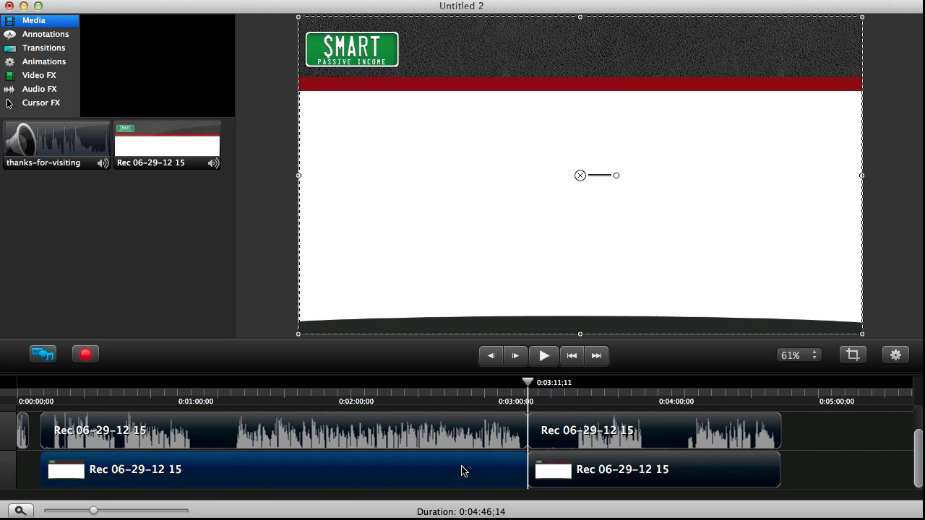
key("Delete")
left_click(466, 430)
key("Delete")
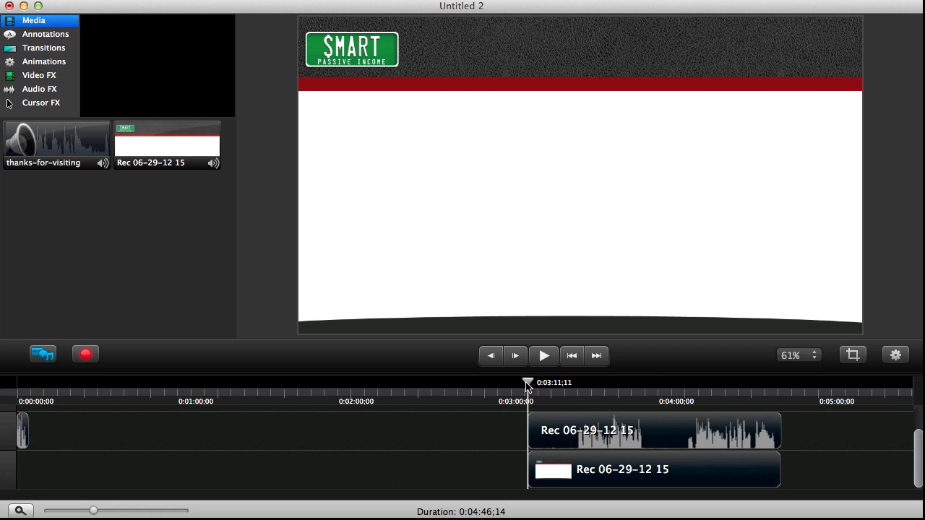
Split out the SPI.com drawing section, move it earlier, and delete its audio.
left_click_drag(531, 387, 615, 386)
left_click(582, 432)
left_click(567, 475, "shift")
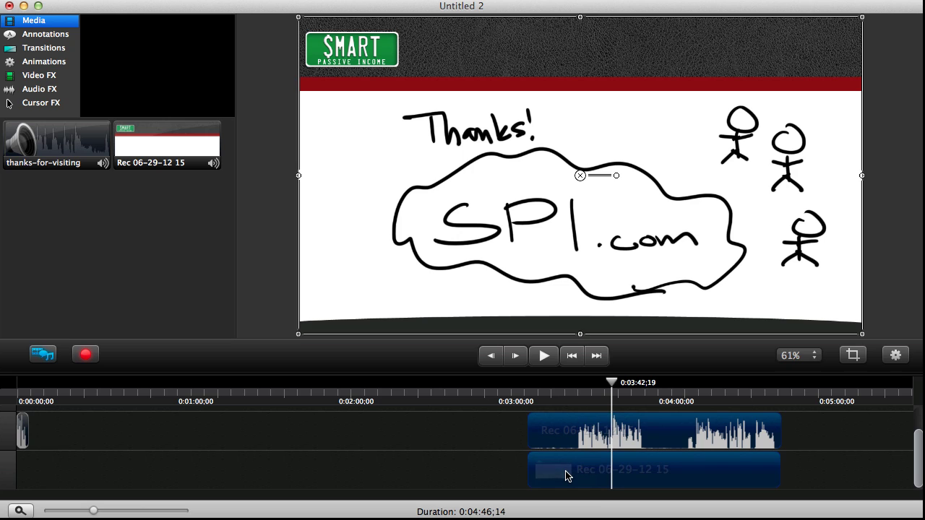
key("super+t")
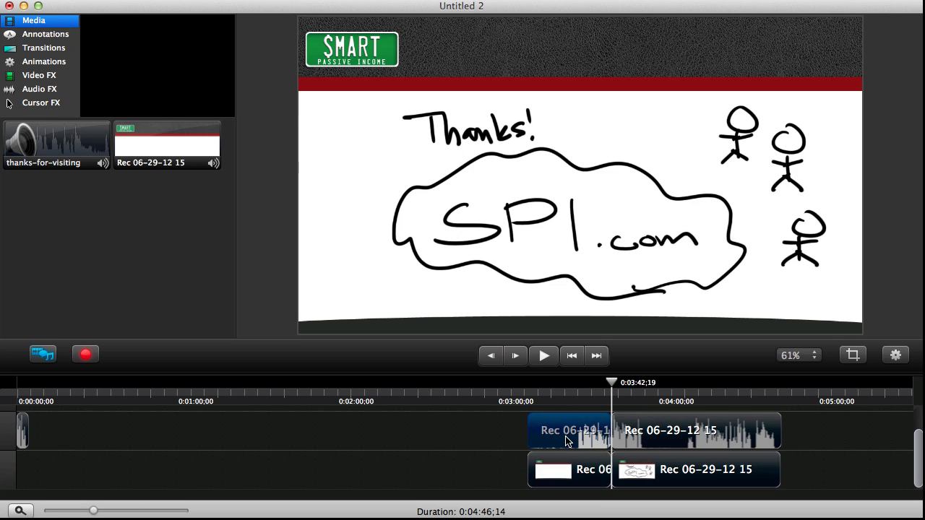
left_click_drag(574, 471, 381, 471)
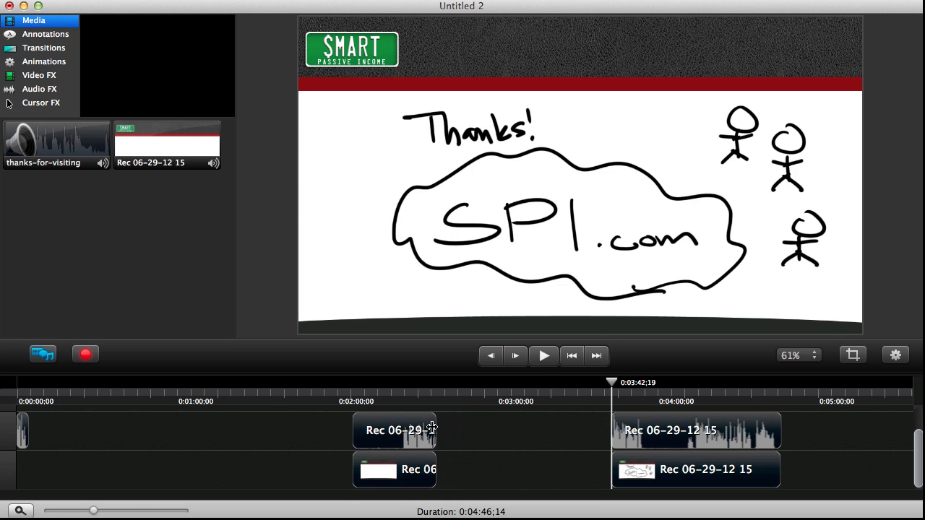
left_click(432, 430)
key("Delete")
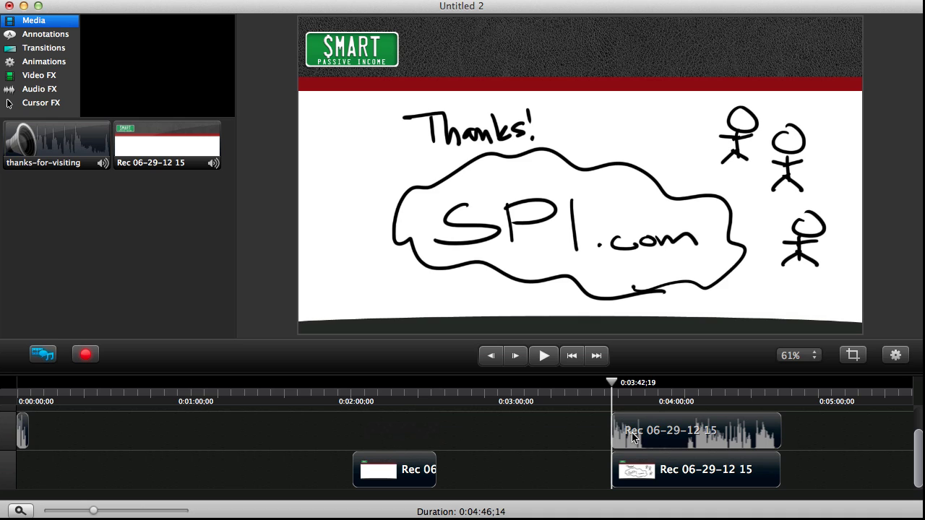
Split where the next drawing begins and delete the blank lead-in pieces.
left_click(640, 462)
mouse_move(606, 375)
left_mouse_down()
mouse_move(659, 387)
mouse_move(650, 384)
left_mouse_up()
left_click(633, 417)
left_click(631, 469)
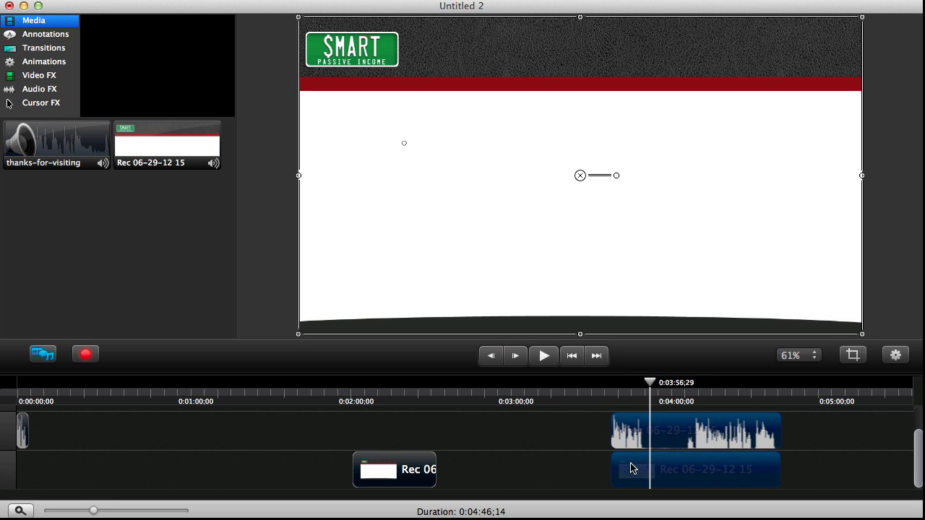
key("super+t")
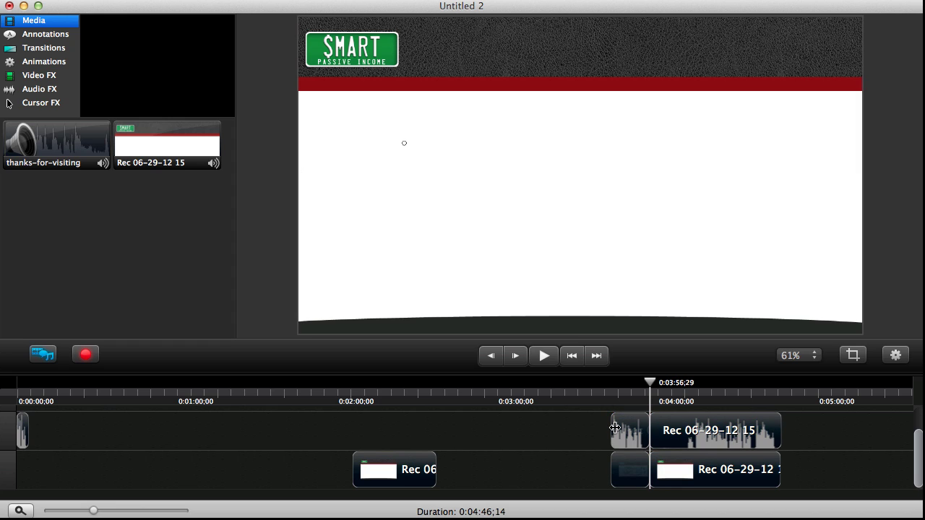
key("Delete")
left_click(616, 463)
key("Delete")
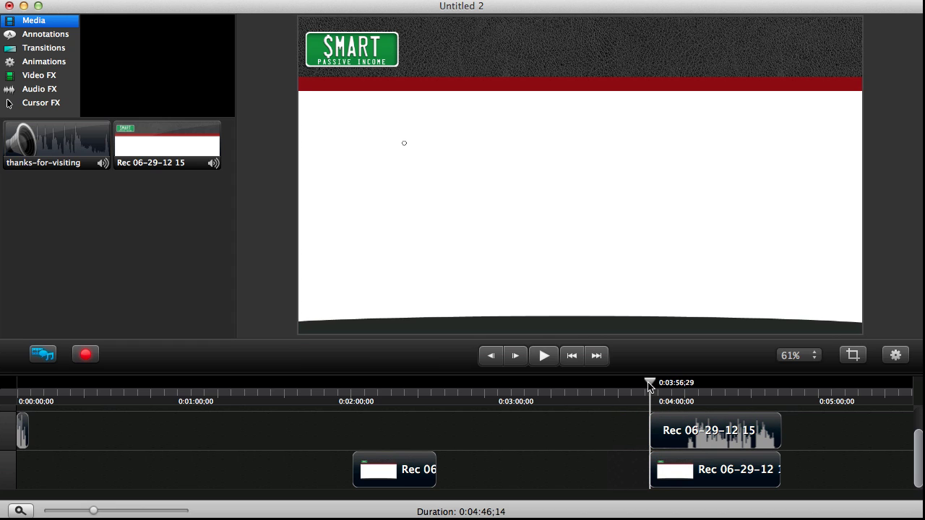
Cut everything after the finished Smartpassiveincome.com drawing and delete the leftover audio clip.
left_click_drag(649, 387, 694, 386)
left_click(701, 428)
left_click(701, 462, "shift")
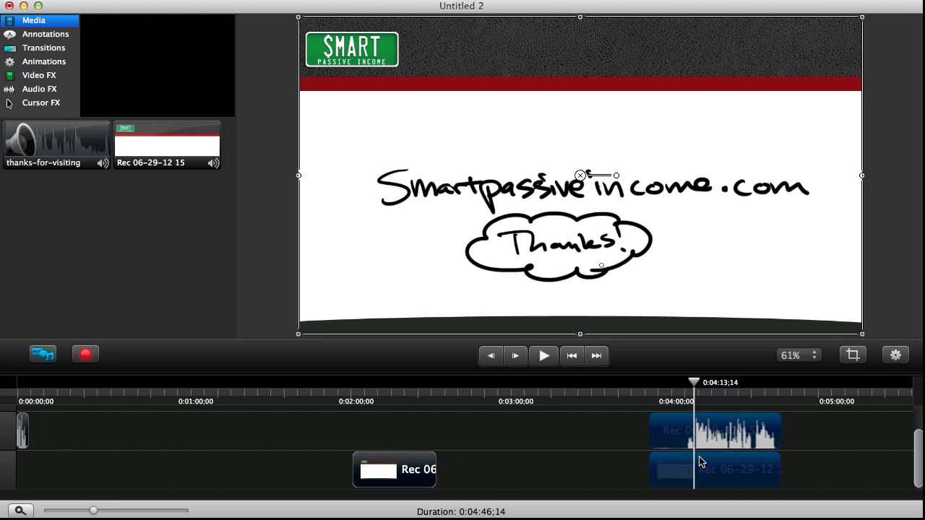
key("t")
key("Delete")
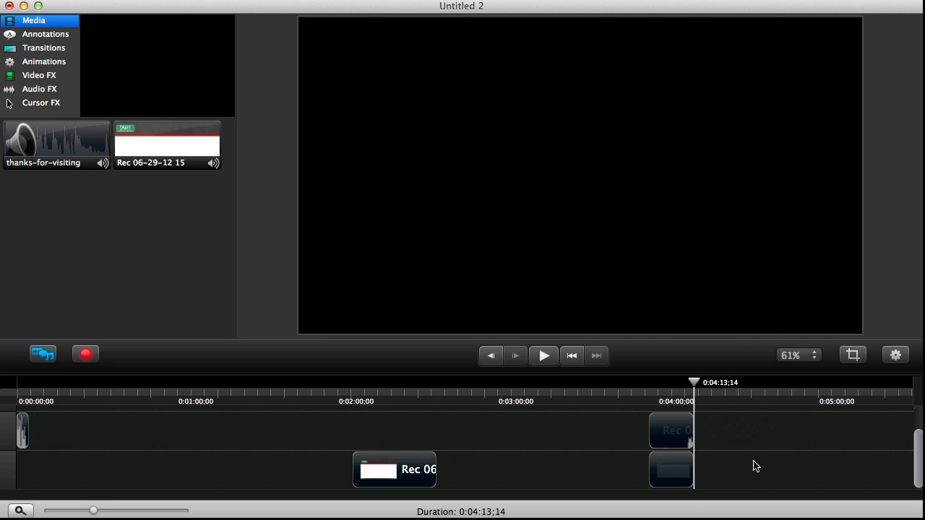
left_click(661, 432)
key("Delete")
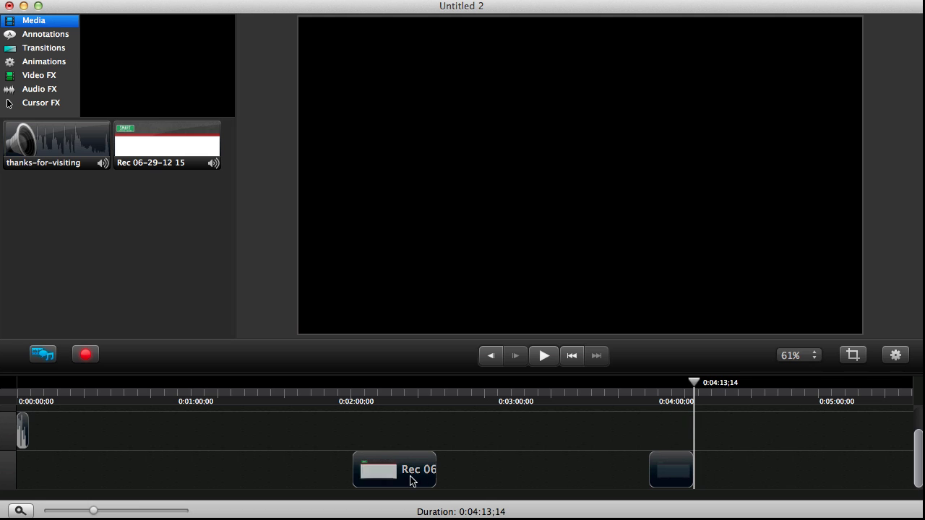
mouse_move(338, 396)
left_mouse_down()
mouse_move(407, 407)
mouse_move(687, 410)
mouse_move(563, 417)
left_mouse_up()
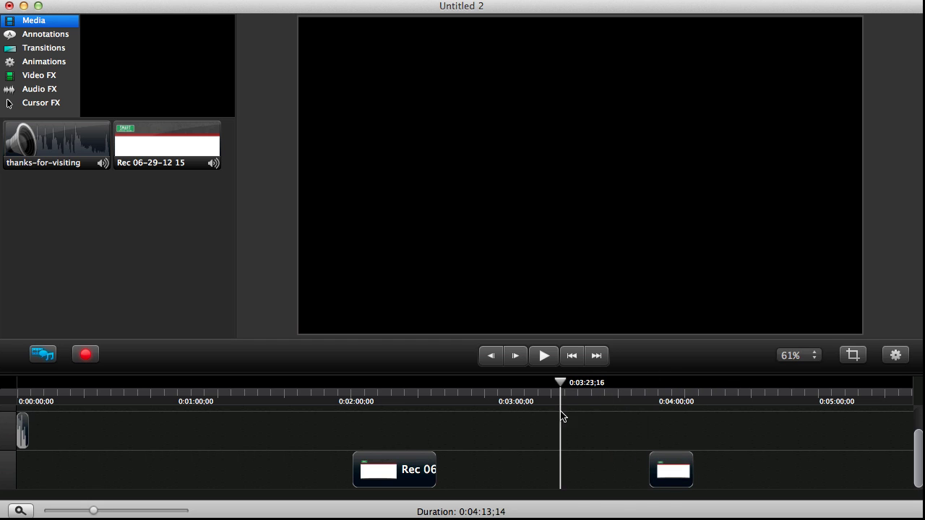
Drag the Clip Speed effect from Video FX onto the Thanks! SPI.com clip.
left_click(381, 476)
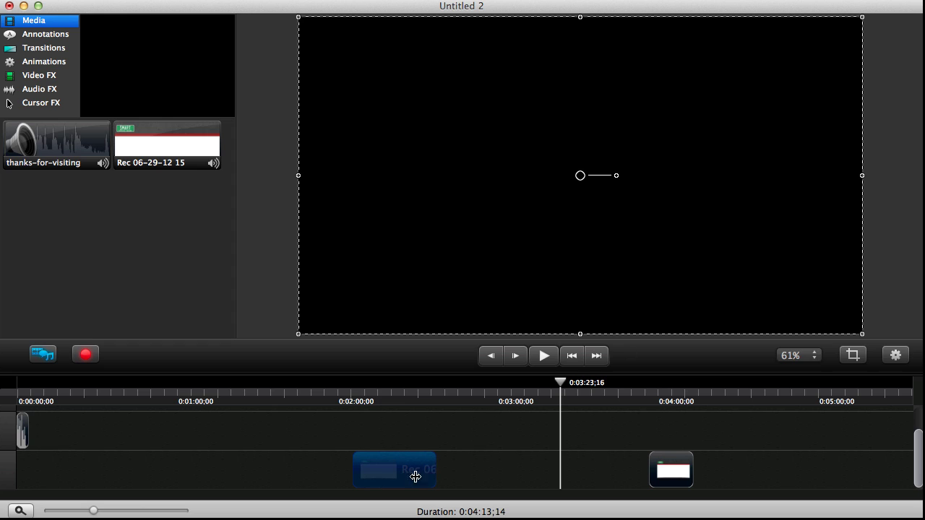
right_click(413, 476)
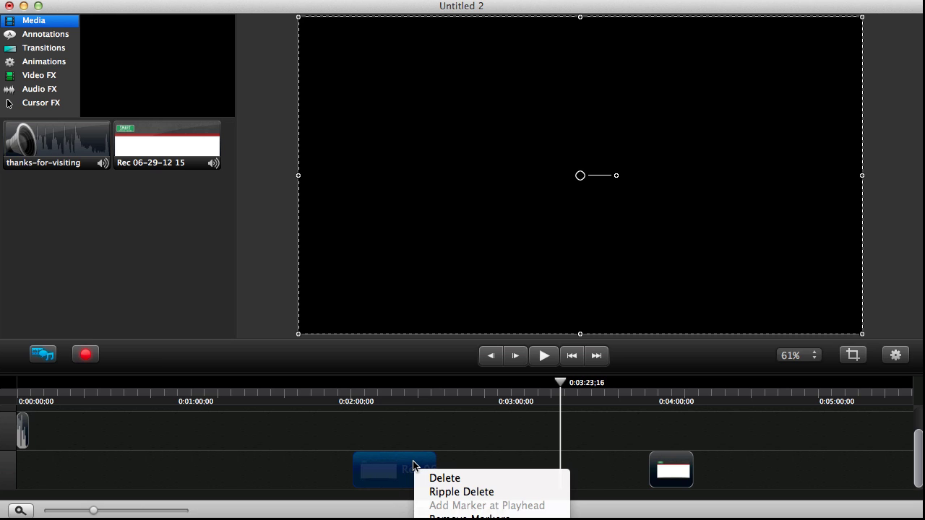
left_click(327, 463)
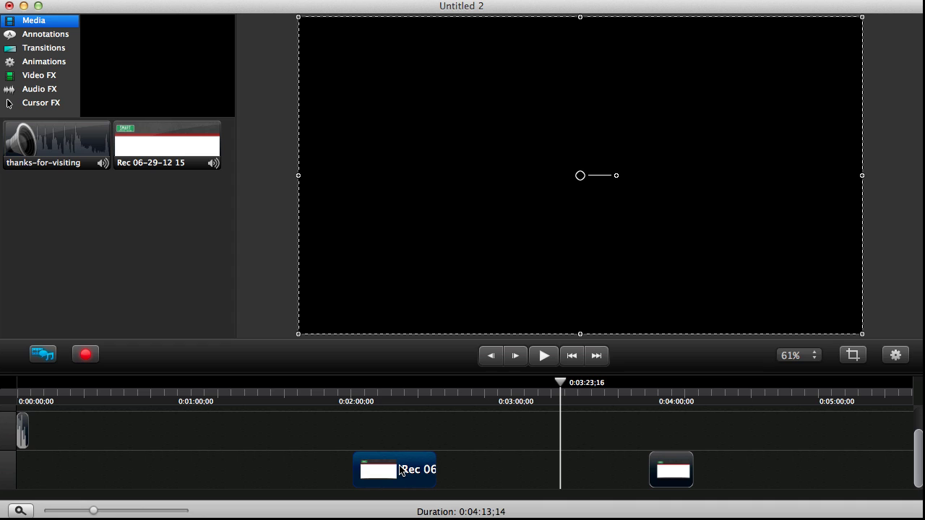
left_click(46, 79)
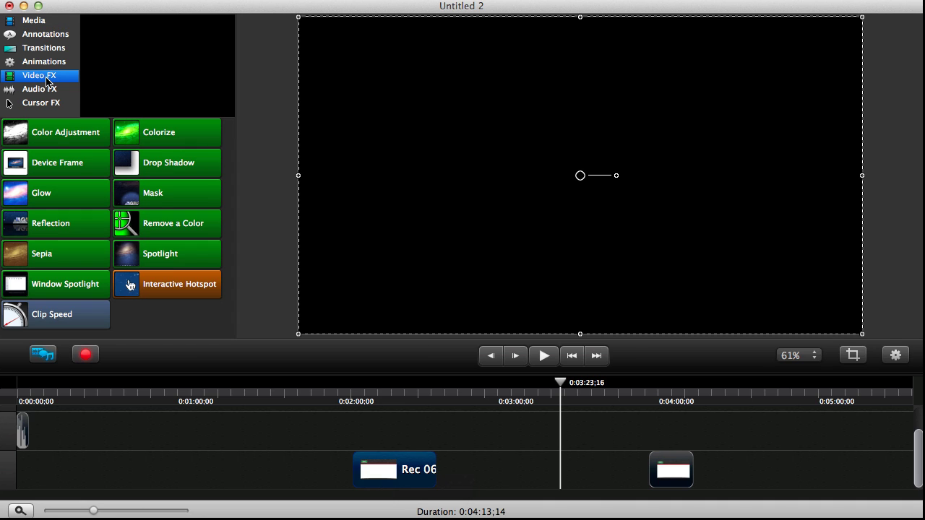
left_click(62, 318)
left_click_drag(62, 318, 403, 469)
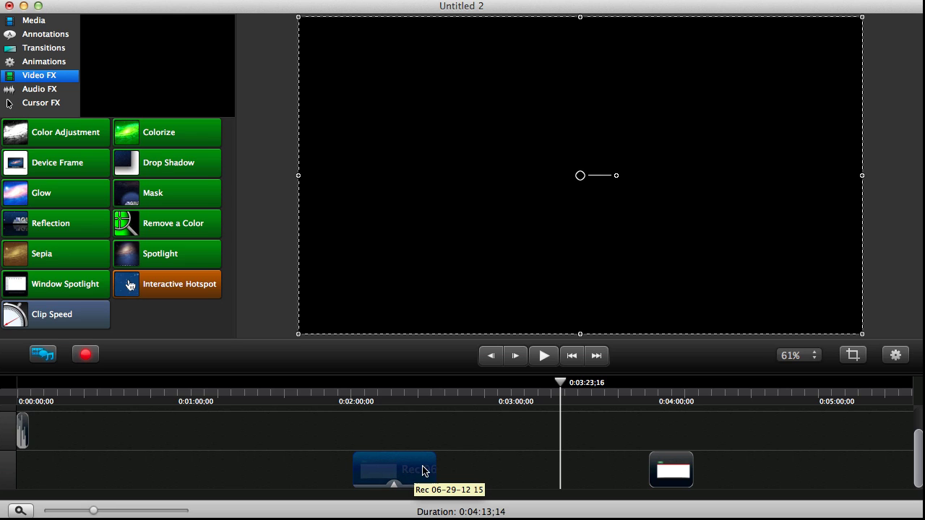
In the clip's Properties, enter 4 in the Clip Speed field to speed it up about 400%.
left_click(902, 356)
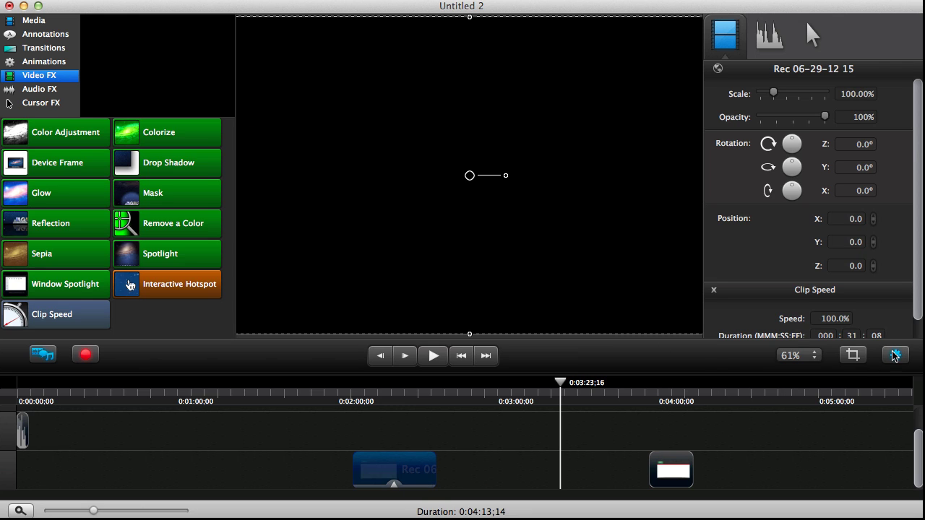
scroll(845, 280, "down", 1)
scroll(846, 280, "down", 2)
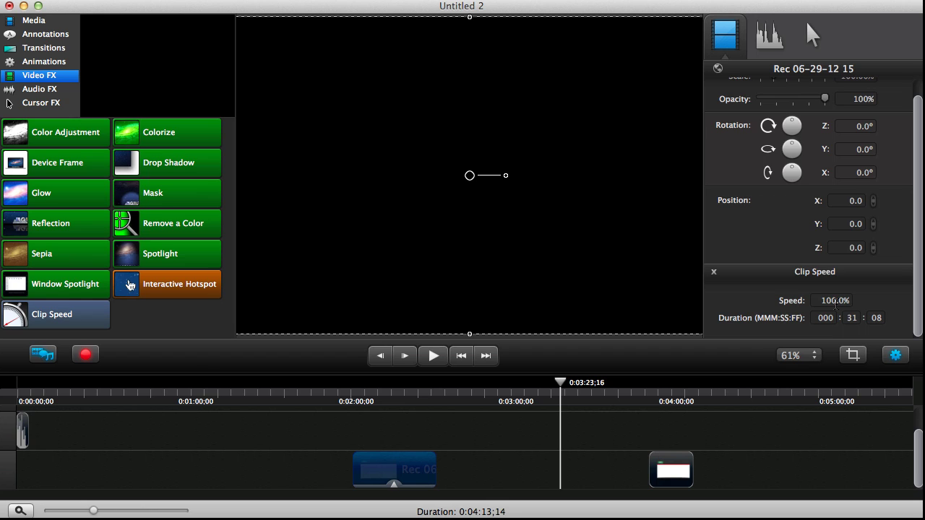
left_click(825, 302)
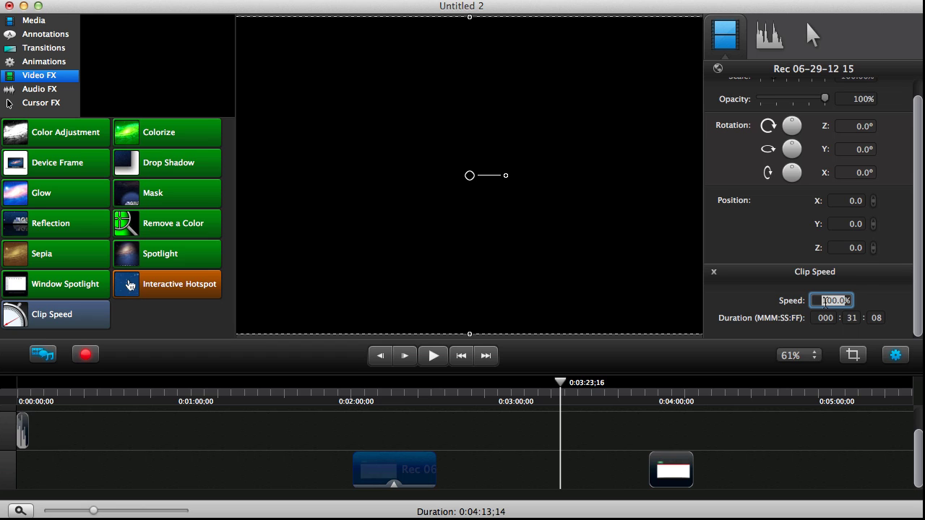
type("4")
key("Return")
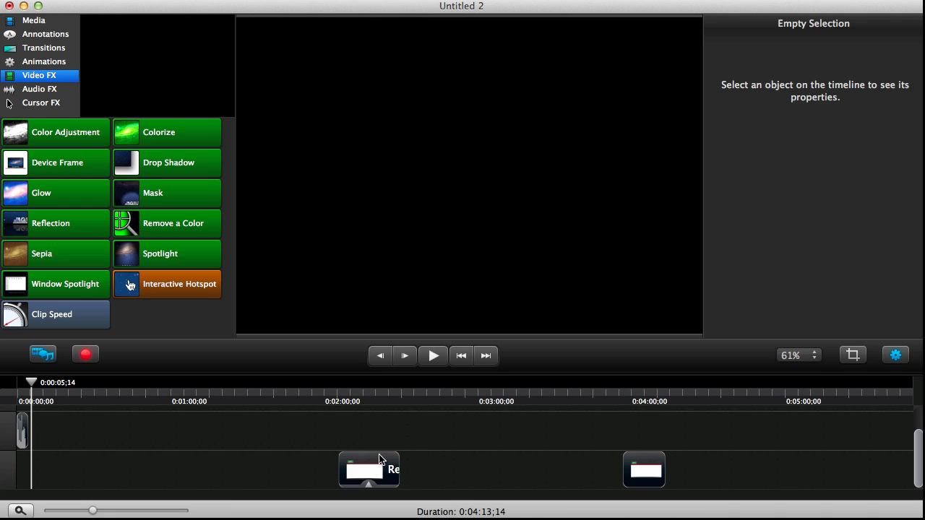
Move the sped-up SPI.com clip to the timeline start, zoom in, and play it through.
left_click(370, 474)
scroll(821, 307, "down", 1)
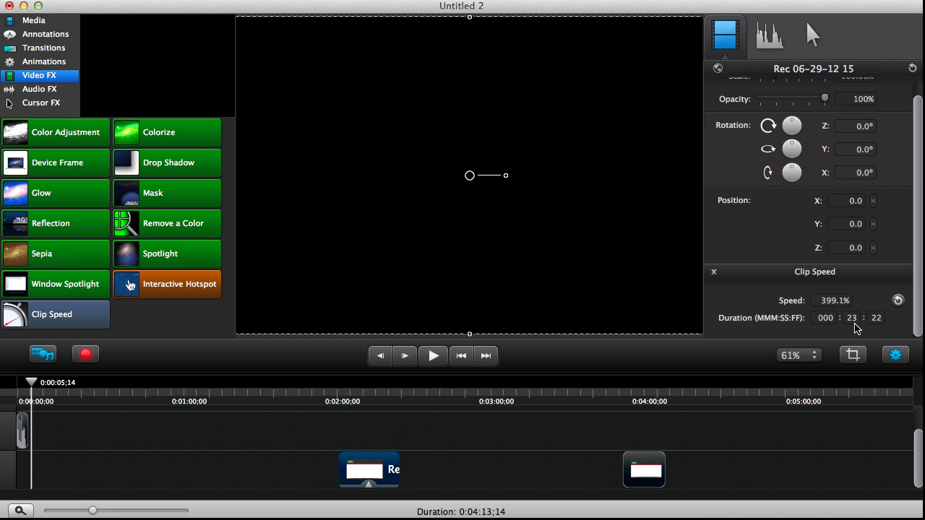
left_click_drag(385, 475, 40, 475)
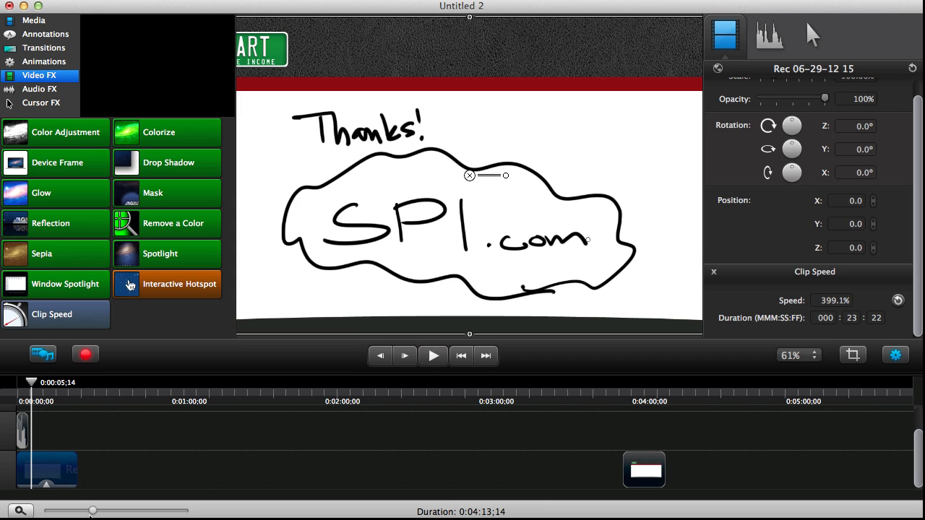
left_click_drag(101, 512, 36, 500)
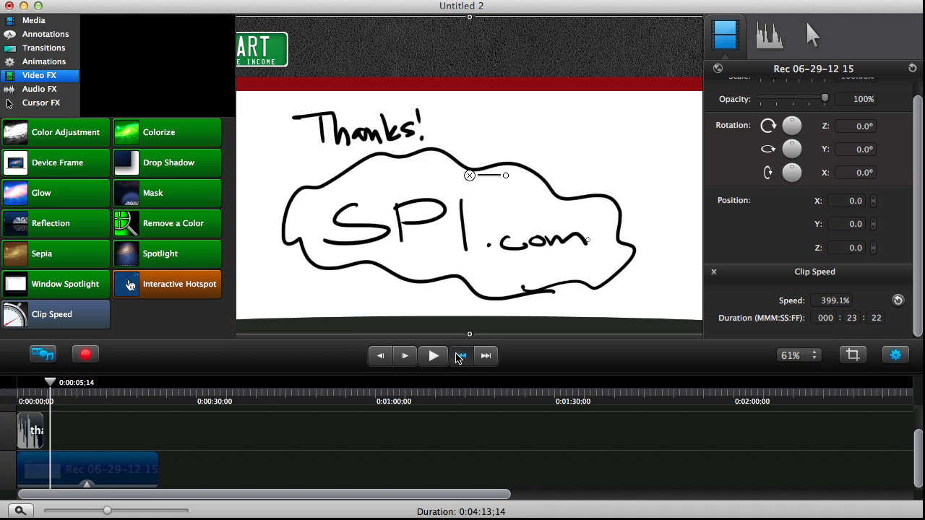
left_click(460, 356)
left_click(434, 356)
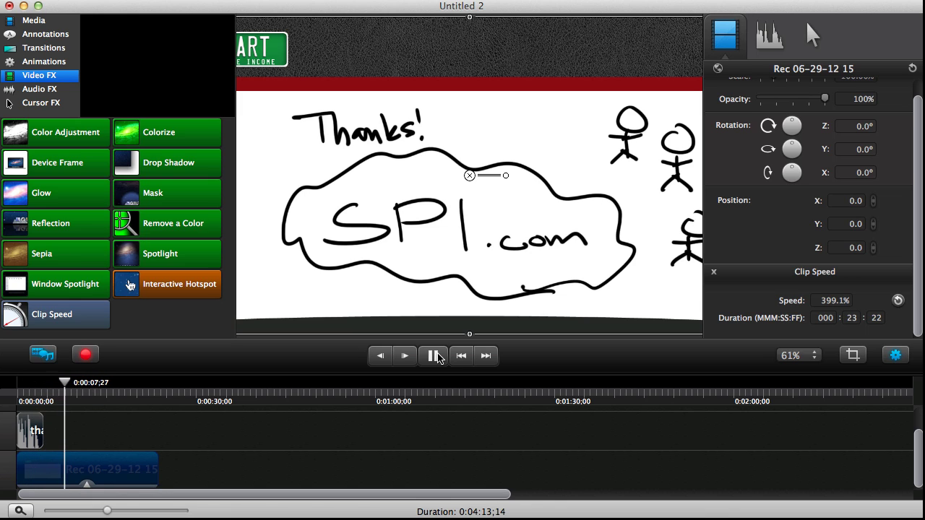
left_click(436, 357)
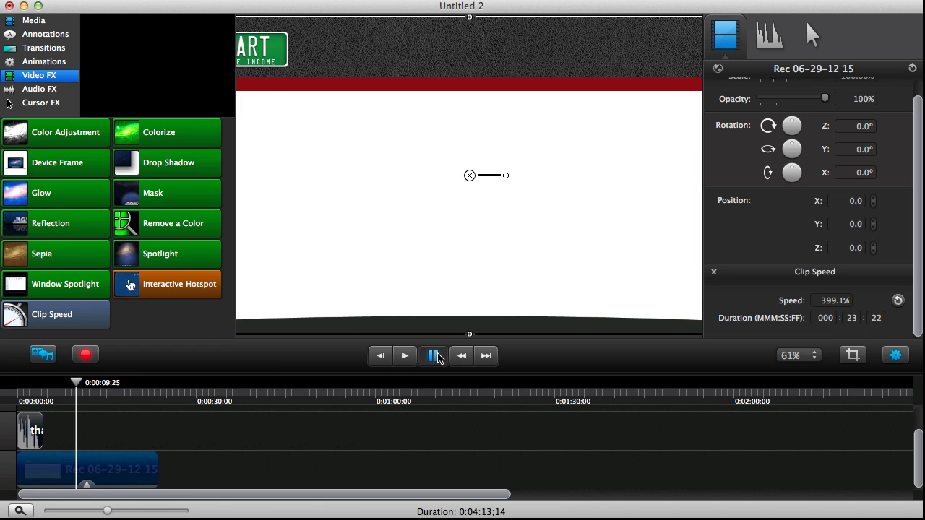
Close the Properties panel, replay the SPI.com clip from the beginning, and scroll to the last clip.
left_click(889, 350)
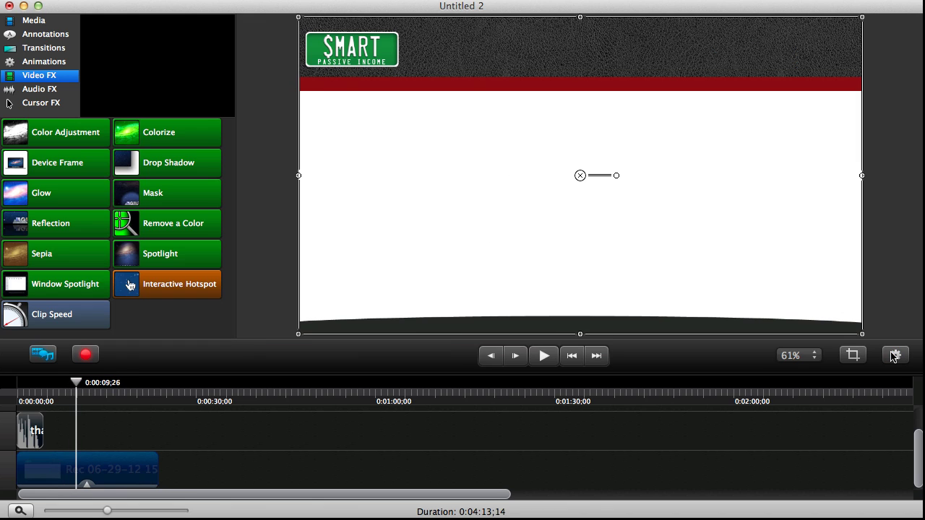
left_click(572, 356)
left_click(547, 357)
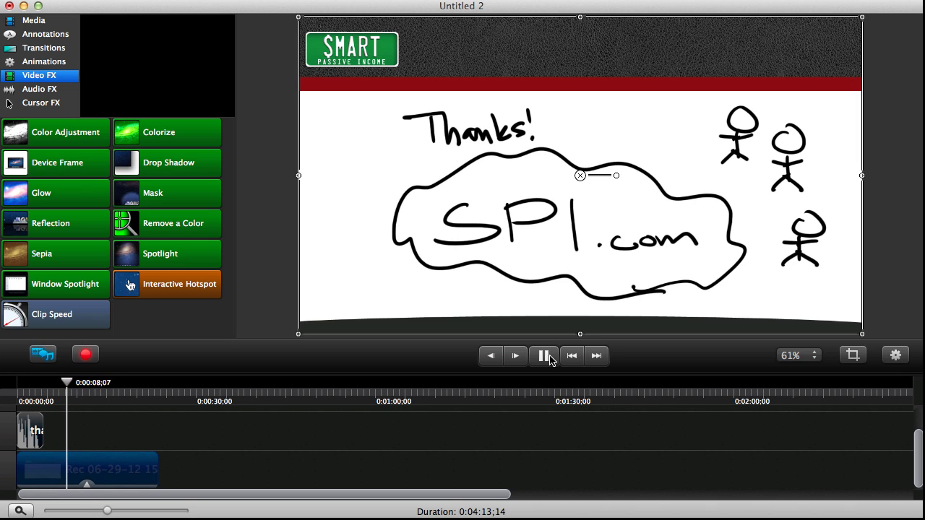
left_click(544, 355)
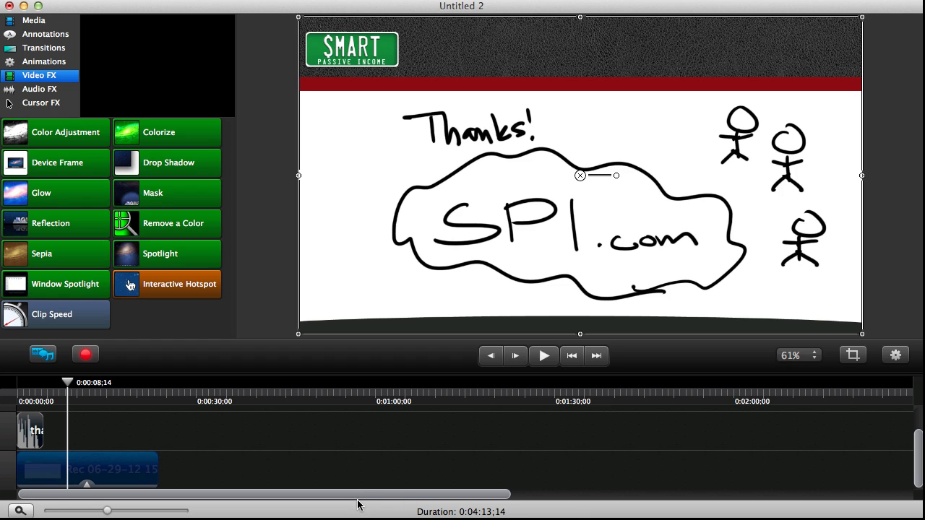
left_click_drag(359, 497, 101, 481)
Move the SPI clip to about 2:00, start with Smartpassiveincome, and apply Clip Speed to it.
left_click_drag(490, 498, 423, 498)
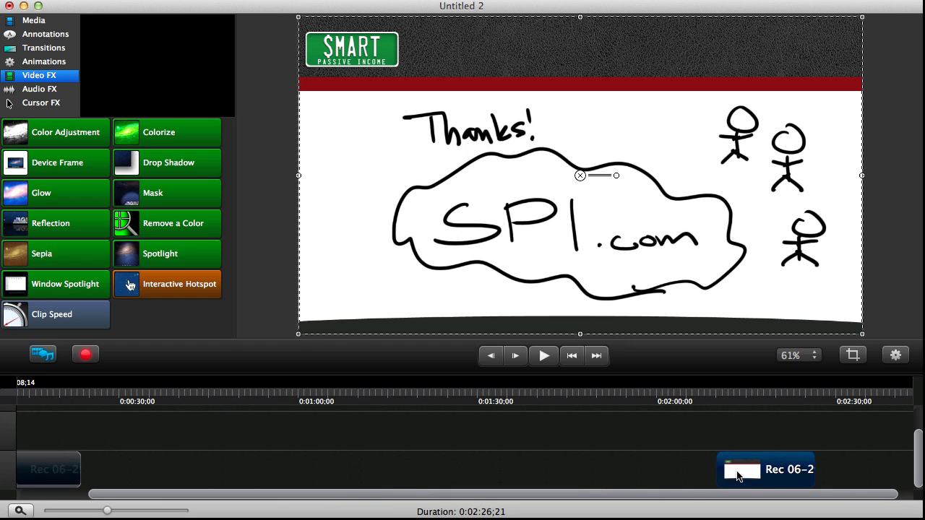
left_click_drag(740, 477, 175, 501)
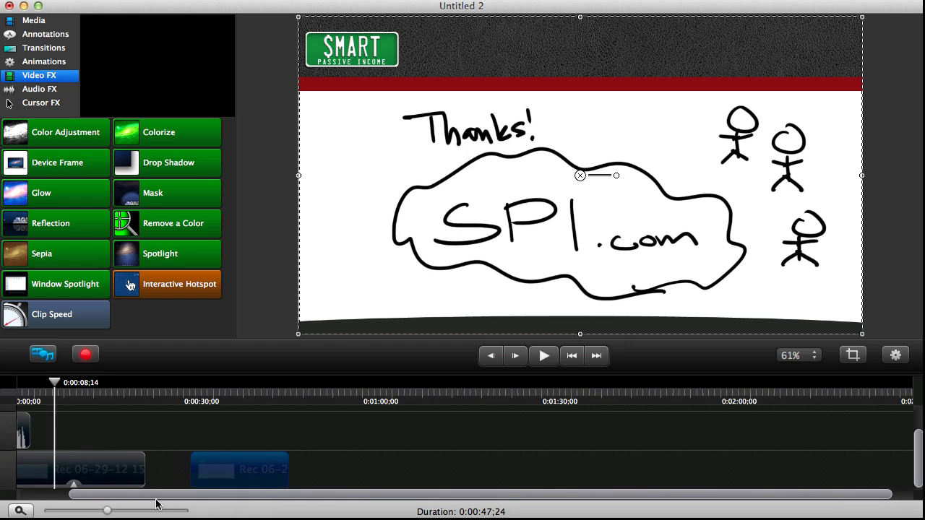
left_click_drag(120, 471, 789, 460)
left_click_drag(270, 481, 56, 466)
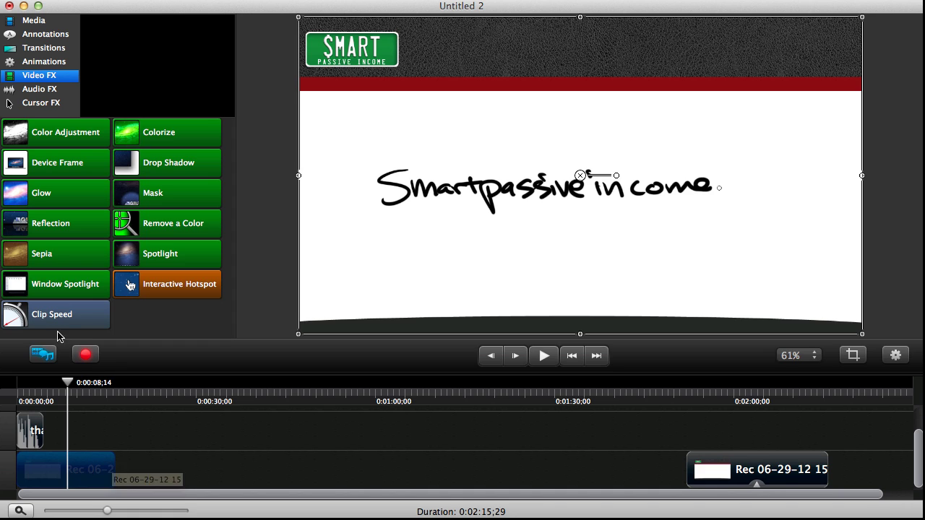
left_click_drag(60, 318, 75, 462)
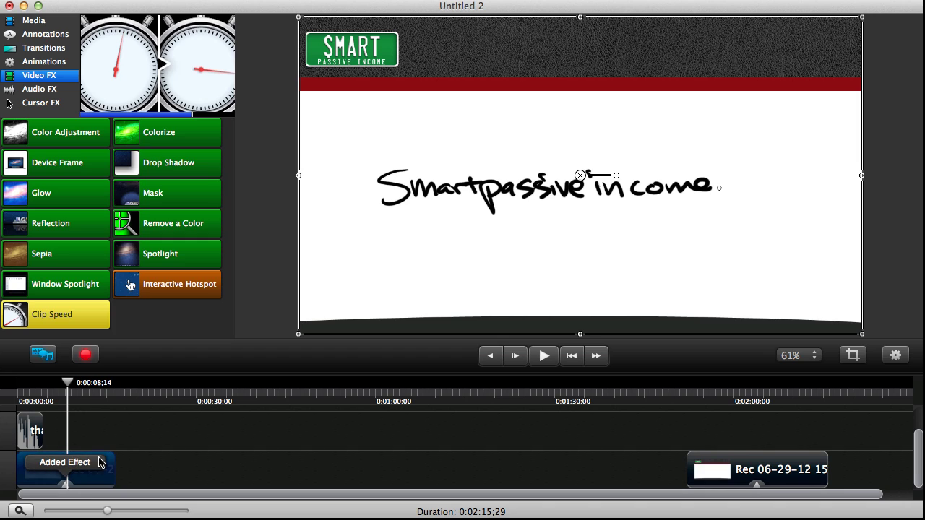
Set the Smartpassiveincome clip's speed to 400% in its properties.
left_click(895, 358)
scroll(782, 314, "down", 1)
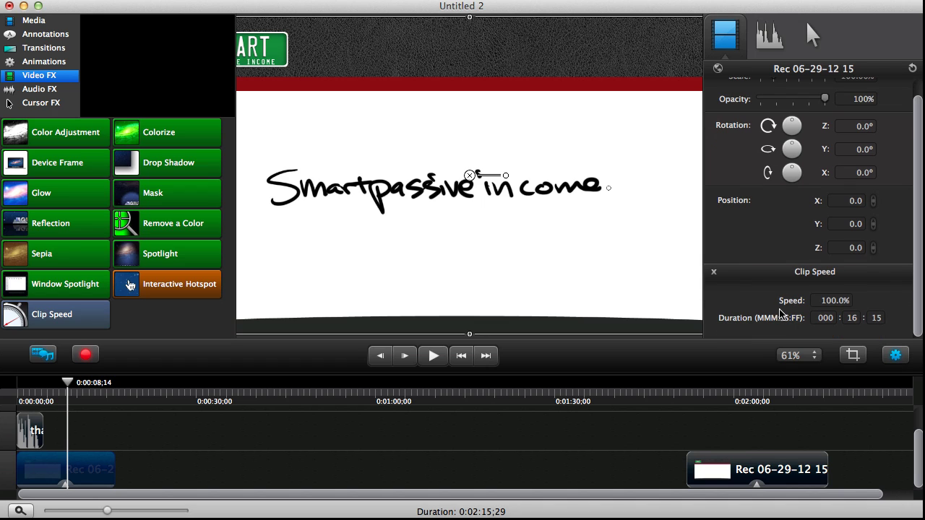
left_click(831, 301)
type("4")
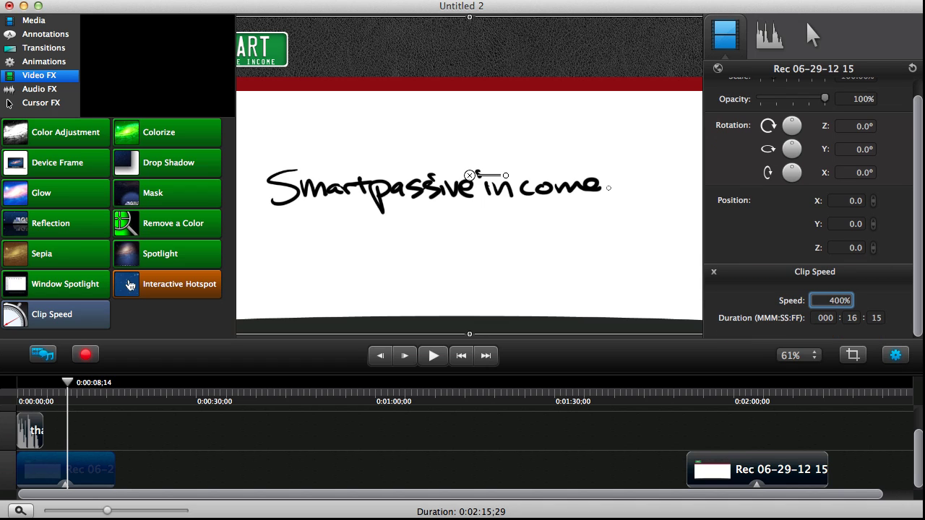
type("00")
key("Return")
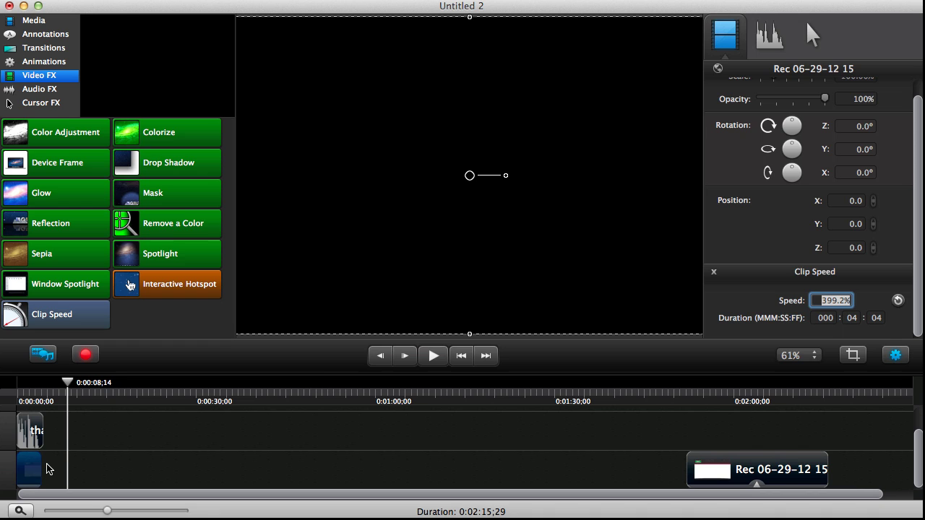
Preview the sped-up clip from the beginning with the timeline zoomed in on the opening seconds.
left_click(454, 355)
left_click(434, 356)
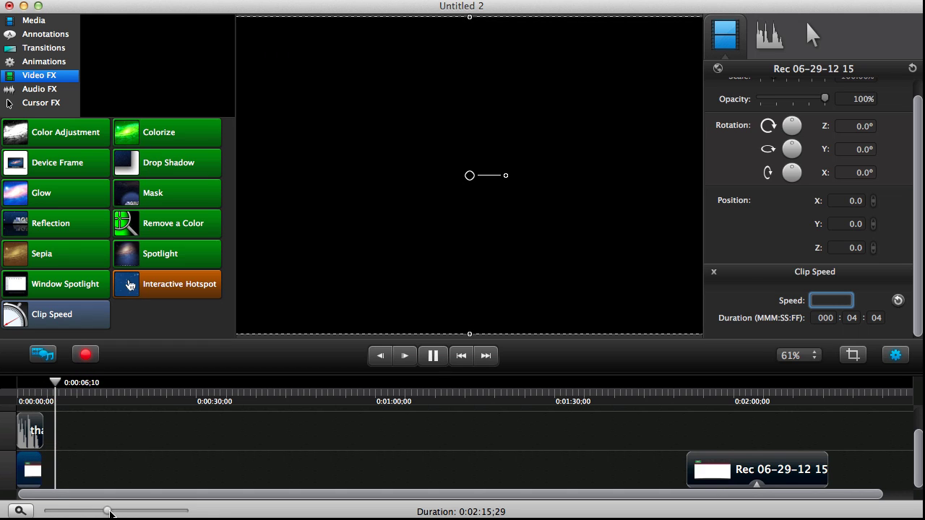
left_click_drag(108, 512, 78, 498)
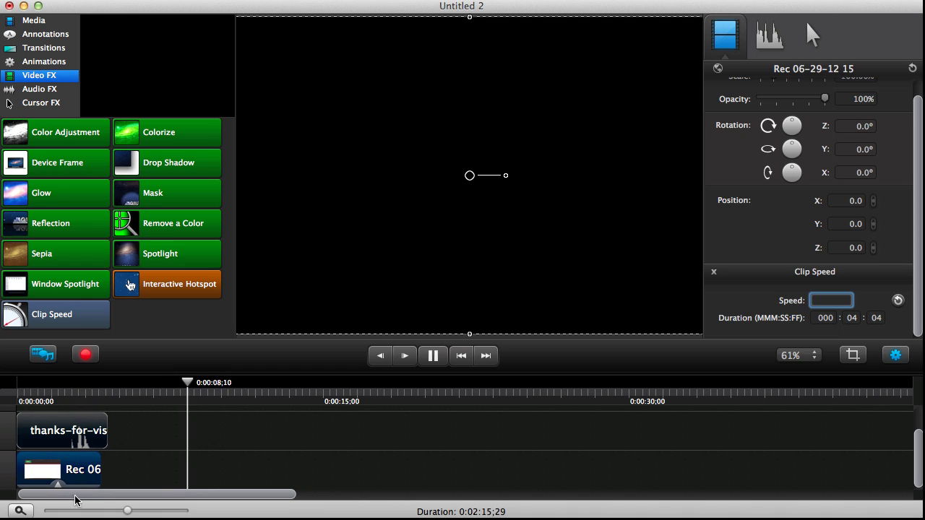
left_click(433, 355)
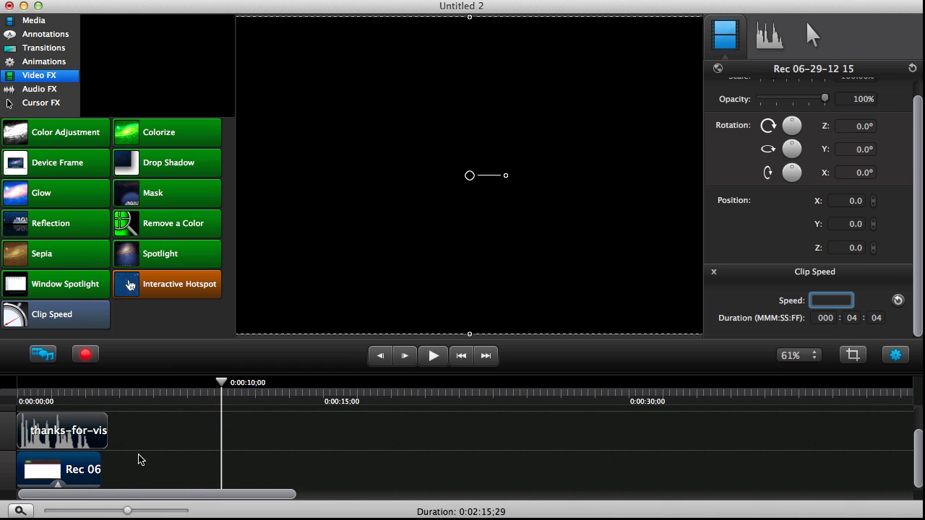
Dismiss the invalid number warning and drag the clip's end out to lengthen it.
left_click(96, 468)
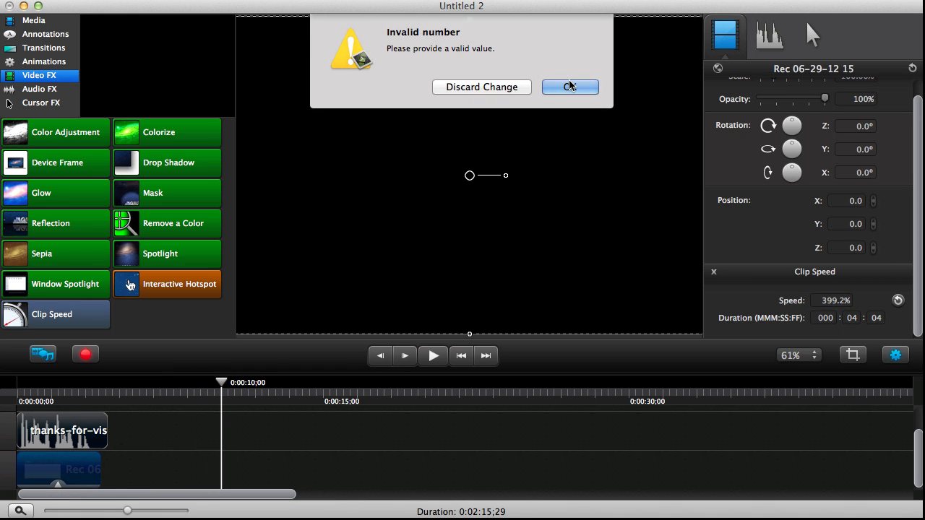
key("Return")
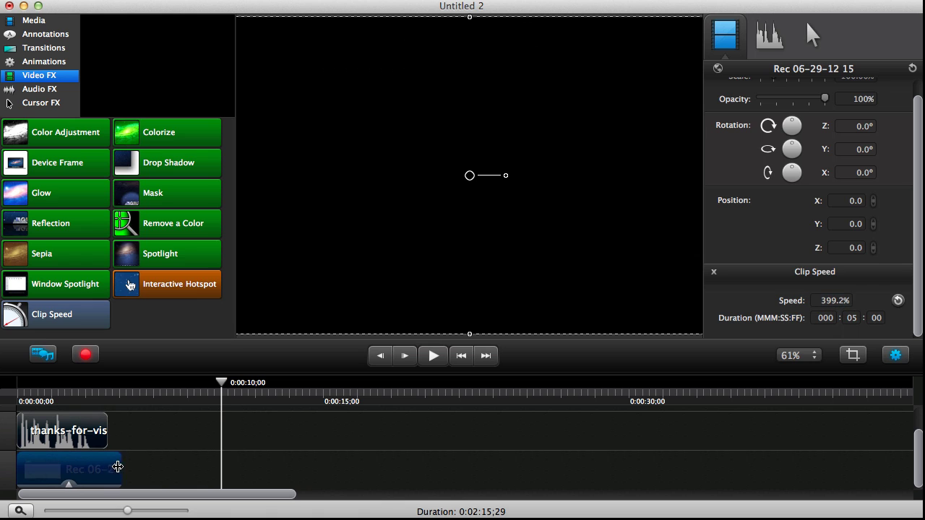
left_click_drag(103, 471, 301, 483)
Trim the Smartpassiveincome clip to 4:14 so it ends with the voiceover, previewing playback before and after.
left_click(433, 354)
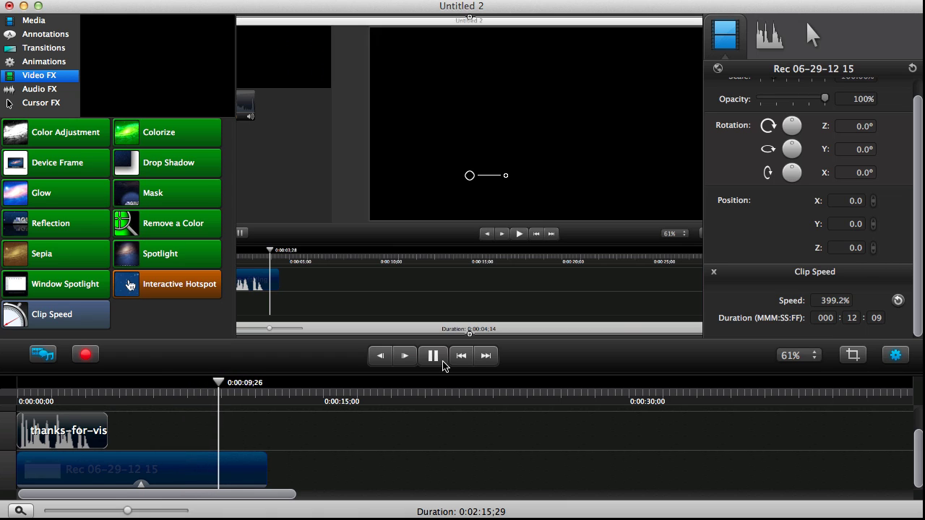
left_click(443, 361)
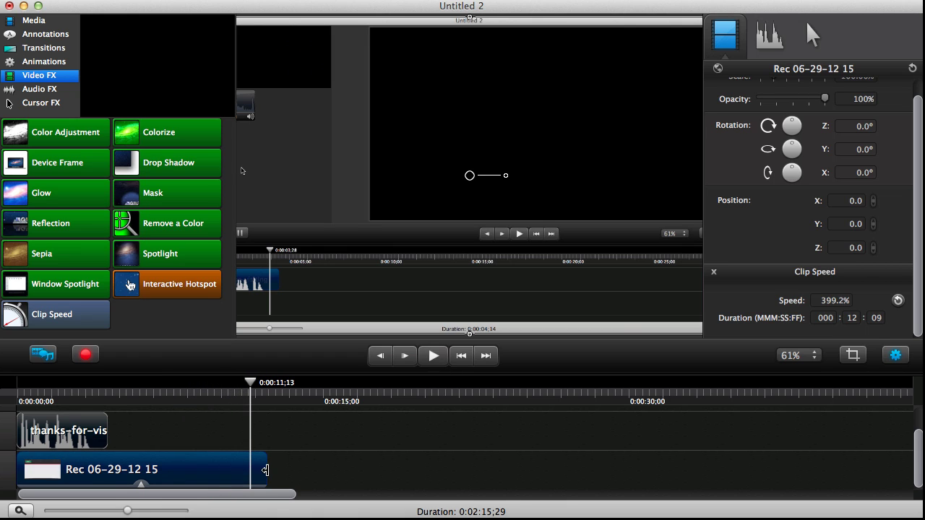
left_click_drag(265, 469, 106, 436)
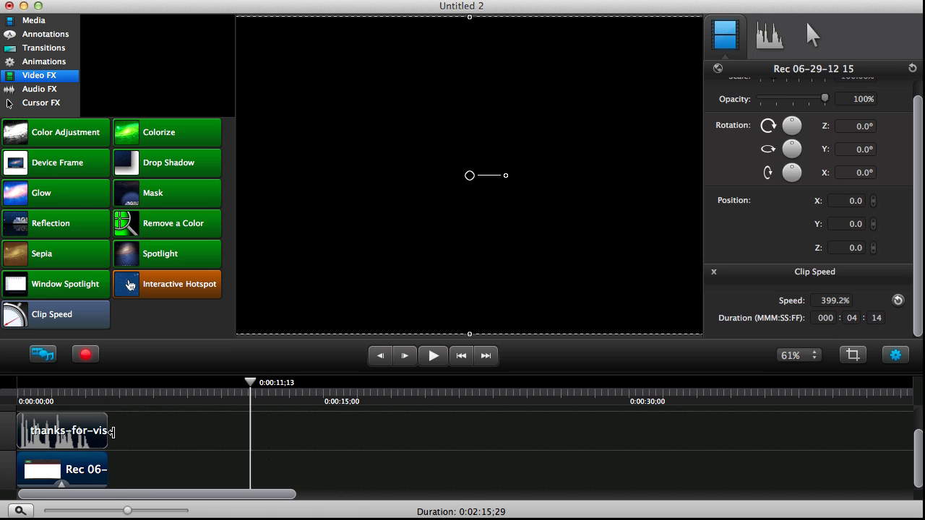
left_click(433, 356)
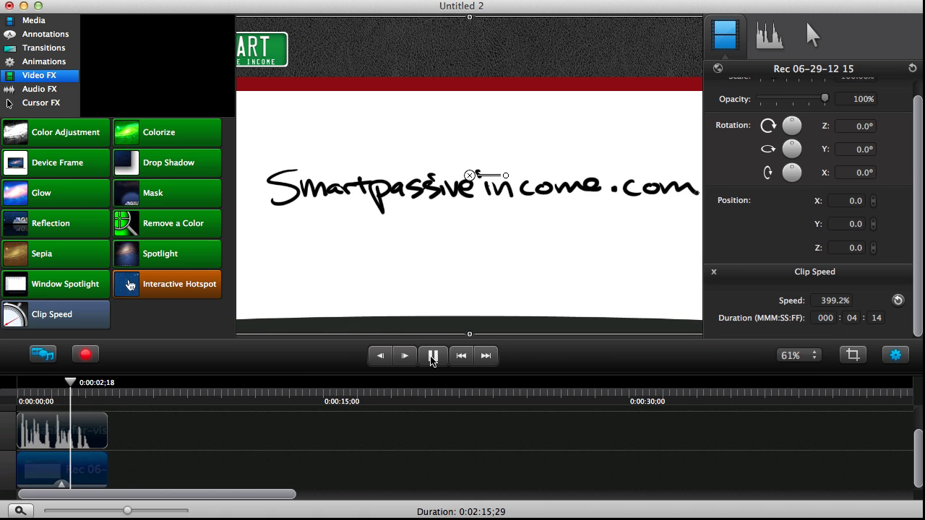
left_click(432, 357)
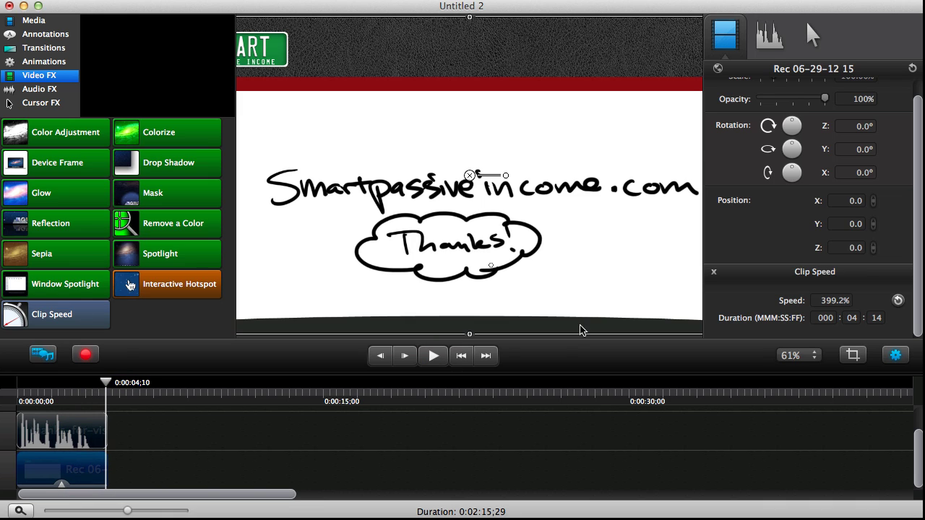